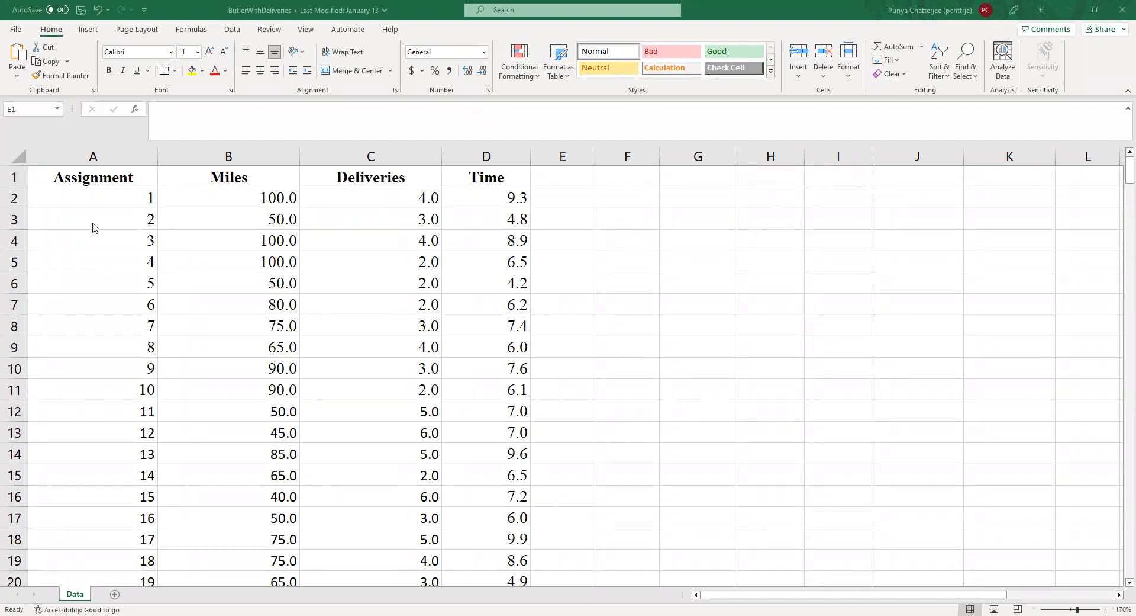
Step: Examine the column headings and the assignment records in rows 2 to 11 of the delivery data
{"action": "left_click", "coordinate": [282, 185]}
{"action": "left_click", "coordinate": [483, 182]}
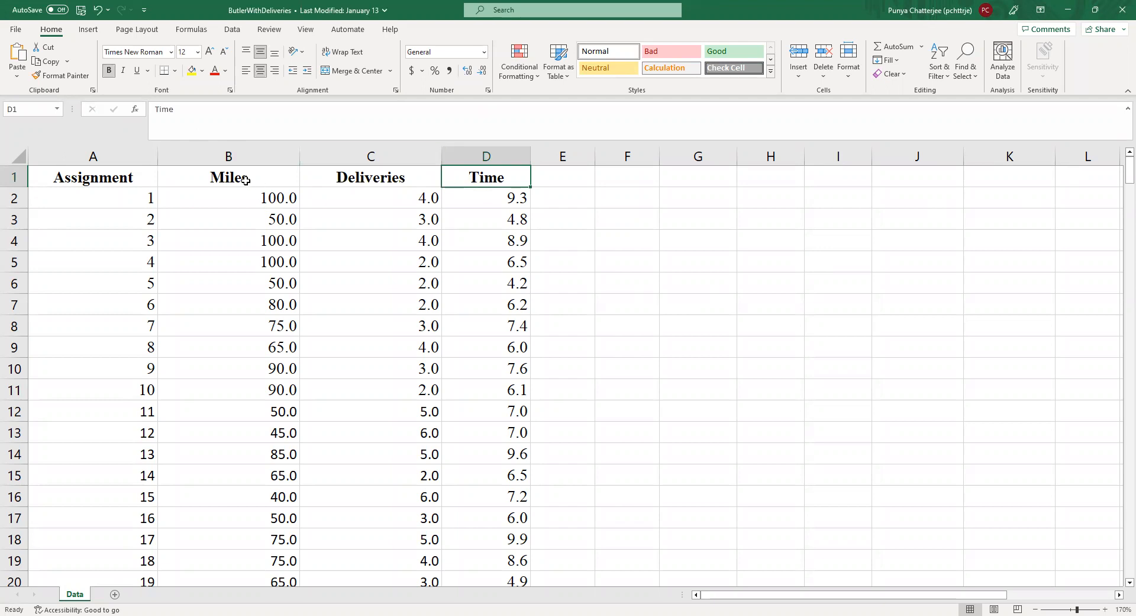
{"action": "left_click", "coordinate": [90, 178]}
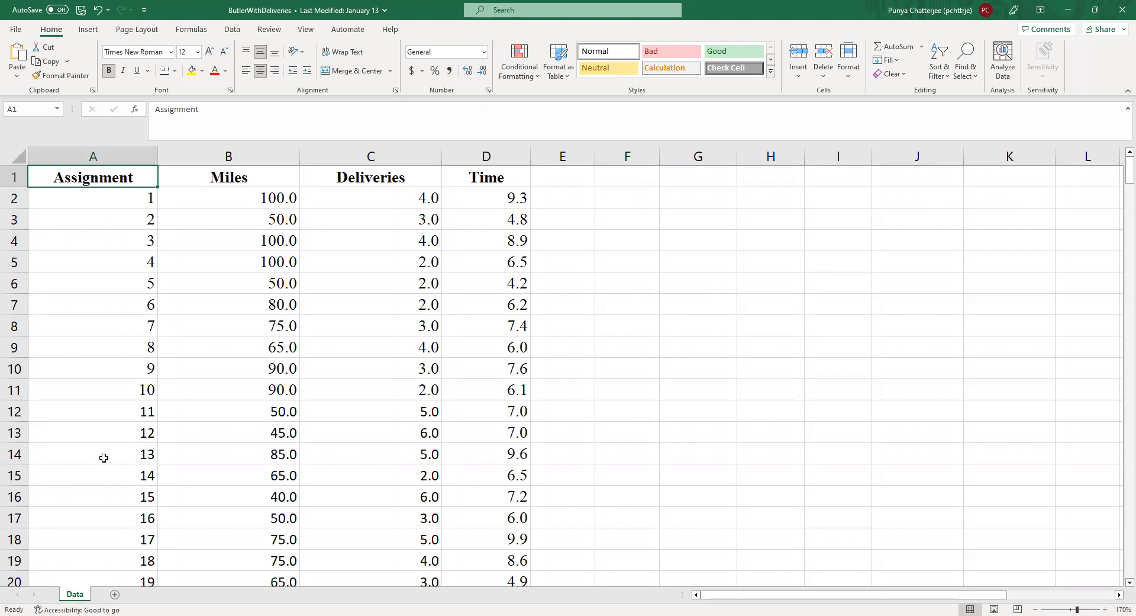
{"action": "left_click", "coordinate": [105, 197]}
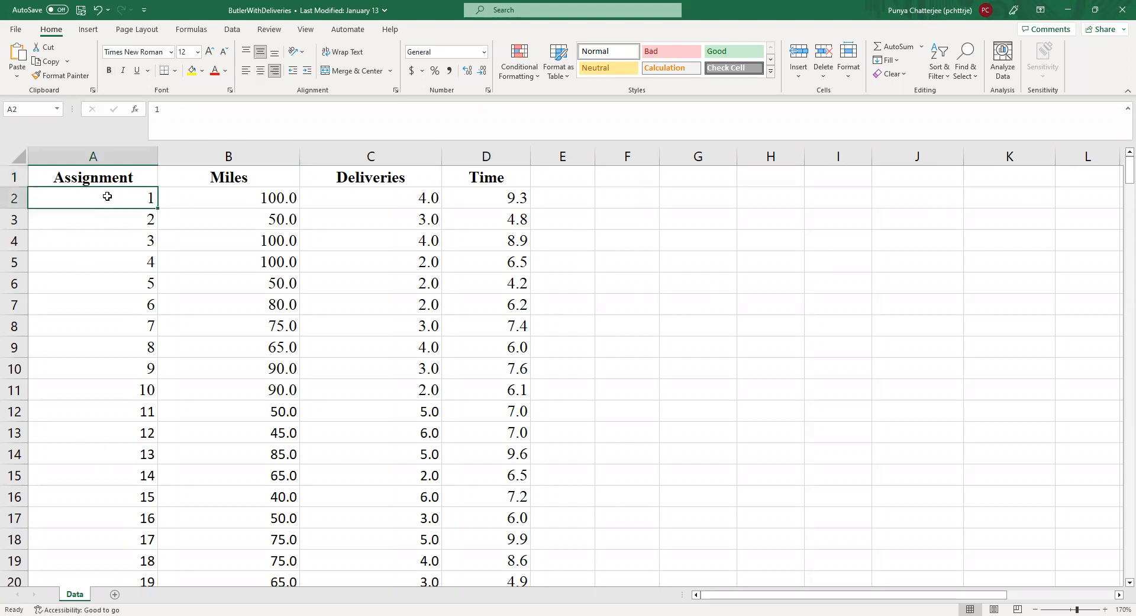
{"action": "left_click", "coordinate": [118, 227]}
{"action": "left_click", "coordinate": [119, 203]}
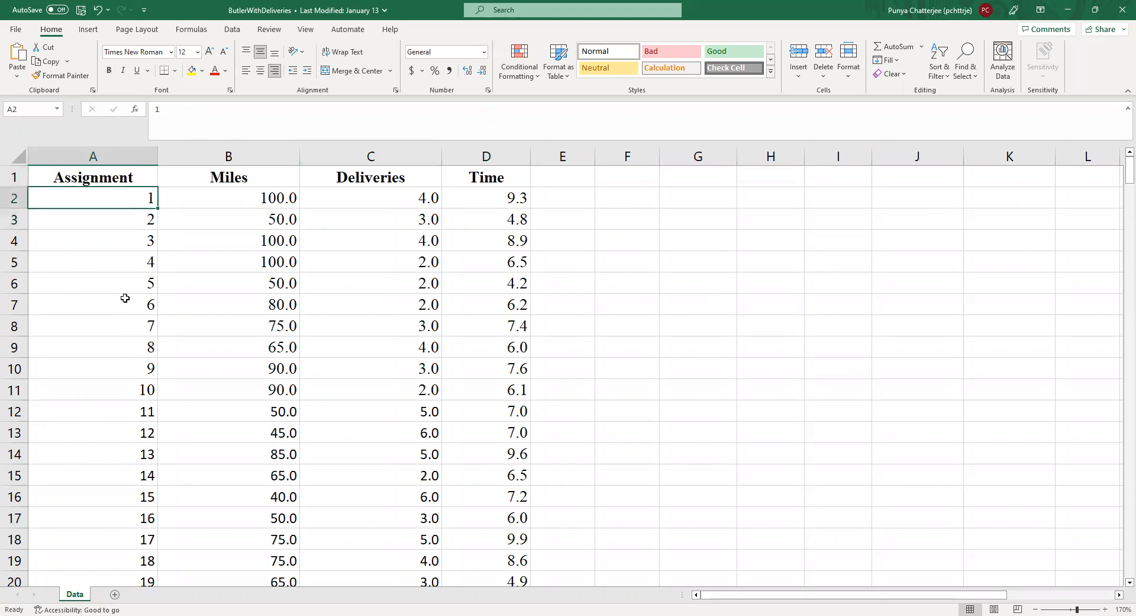
{"action": "left_click", "coordinate": [131, 391]}
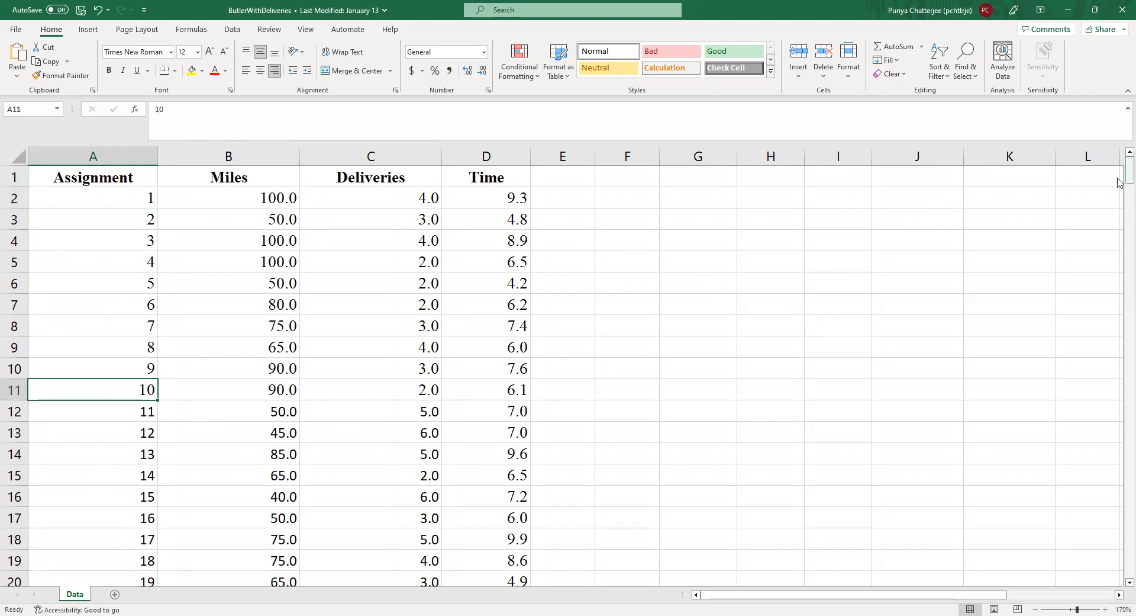
{"action": "mouse_move", "coordinate": [1118, 182]}
{"action": "left_mouse_down"}
{"action": "mouse_move", "coordinate": [1119, 586]}
{"action": "mouse_move", "coordinate": [1118, 178]}
{"action": "left_mouse_up"}
{"action": "left_click", "coordinate": [194, 393]}
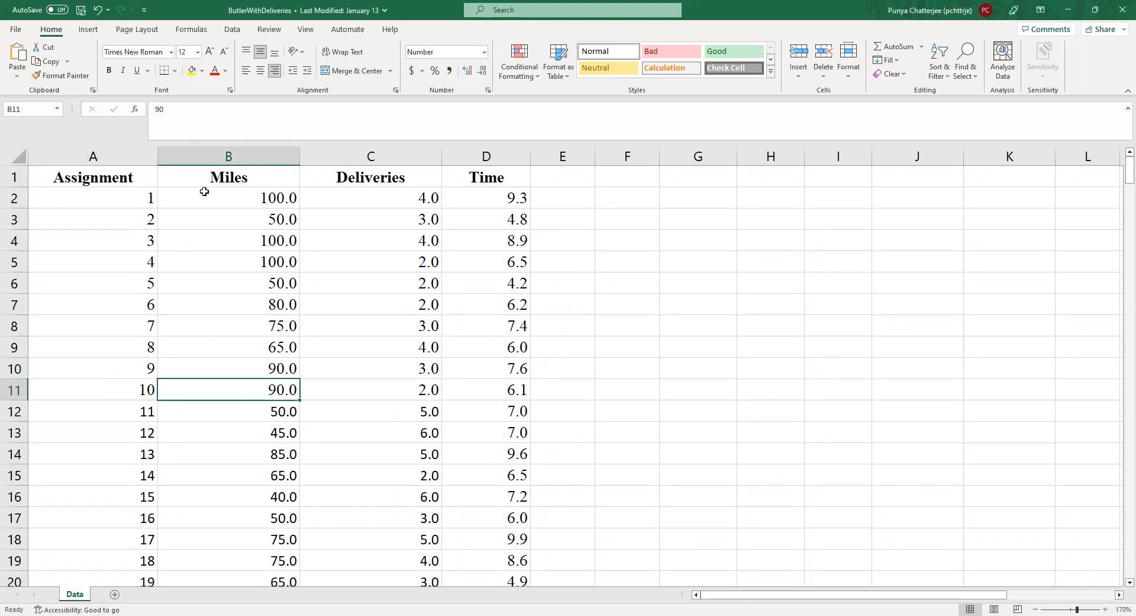
Step: Compare the Miles column with the Time column as a possible predictor of travel time
{"action": "left_click", "coordinate": [220, 176]}
{"action": "left_click", "coordinate": [345, 182]}
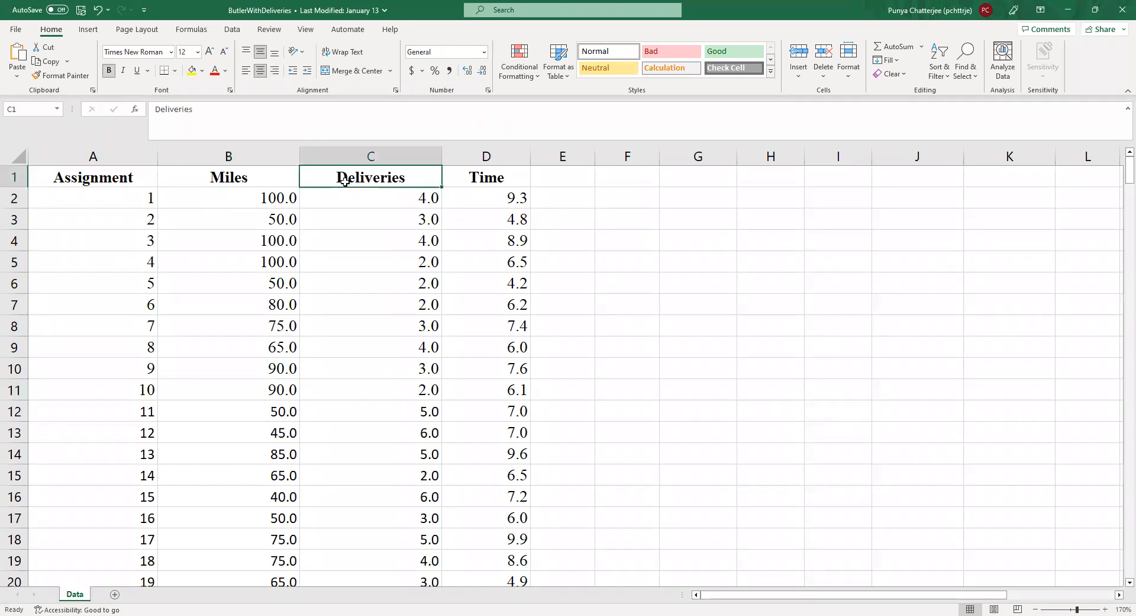
{"action": "left_click", "coordinate": [261, 178]}
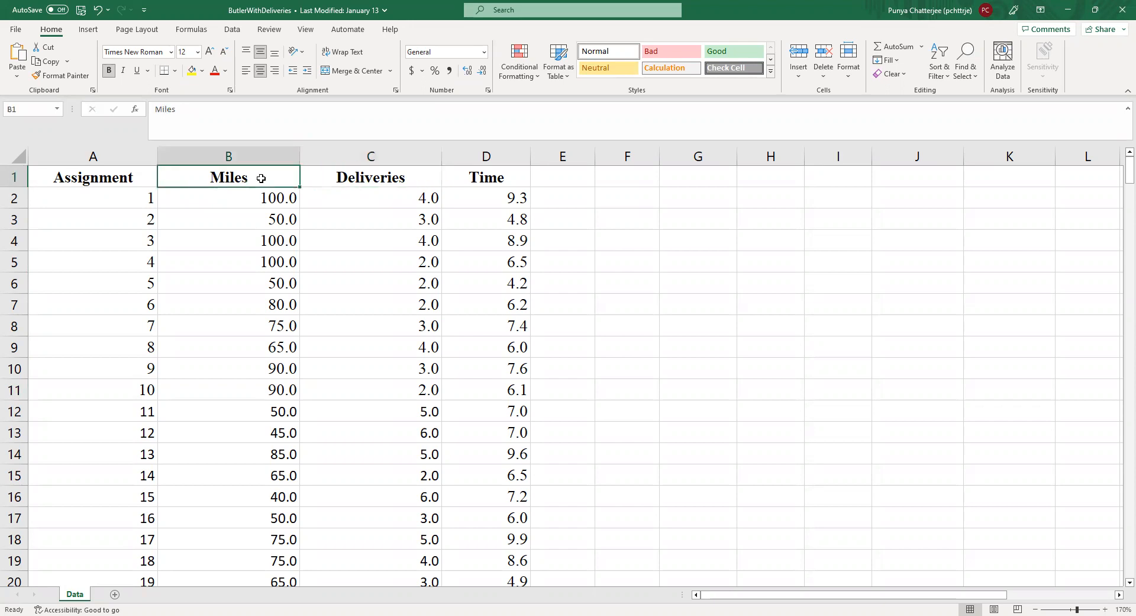
{"action": "left_click", "coordinate": [526, 176]}
{"action": "left_click", "coordinate": [270, 178]}
{"action": "left_click", "coordinate": [490, 178]}
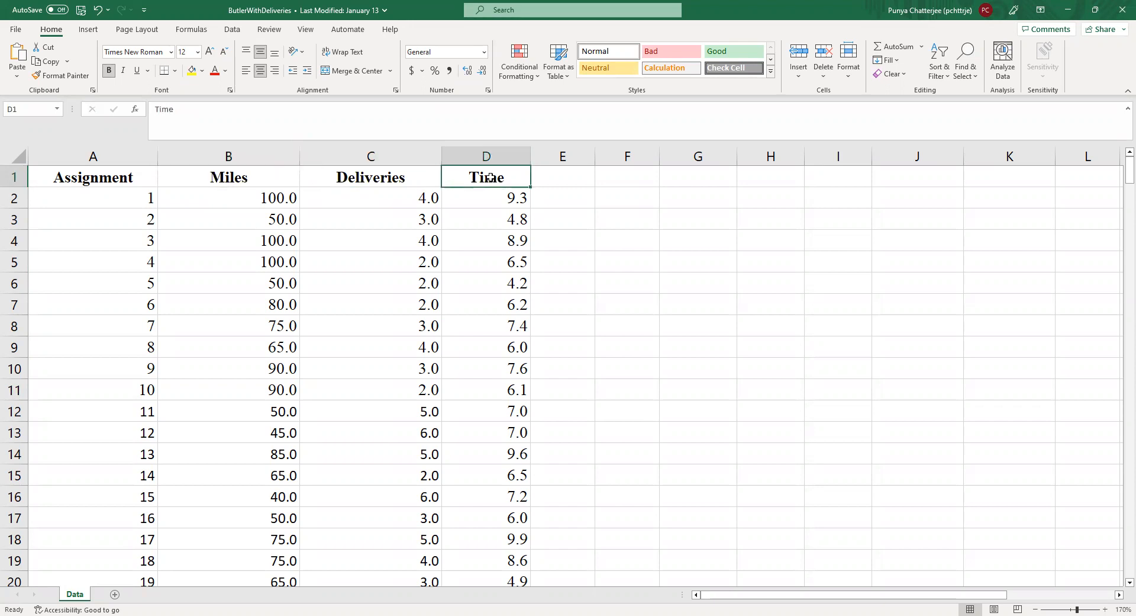
{"action": "left_click", "coordinate": [235, 171]}
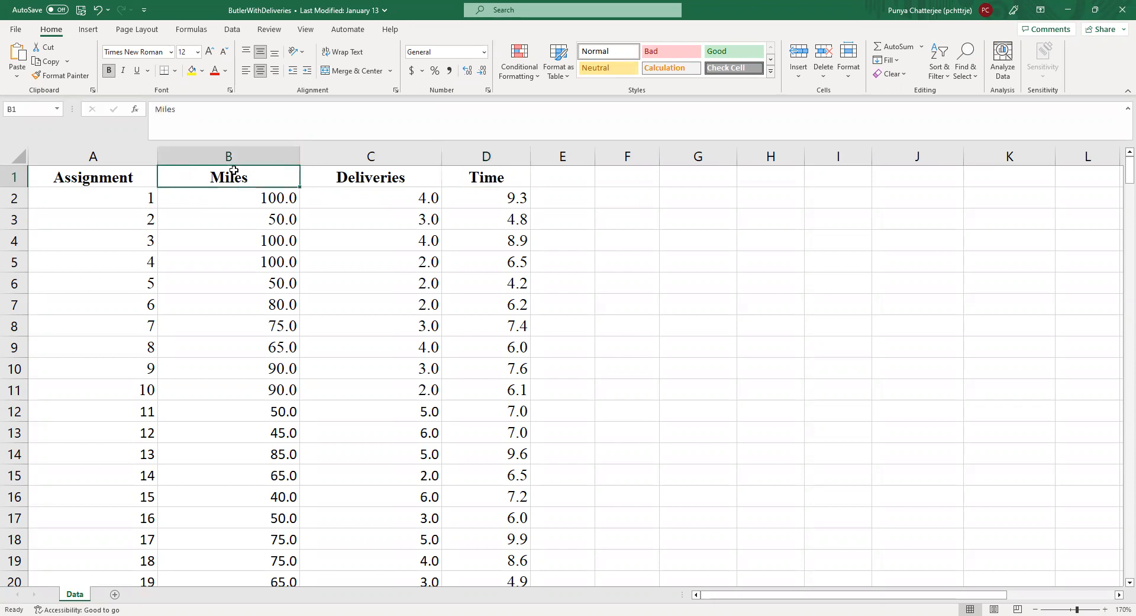
{"action": "left_click", "coordinate": [485, 182]}
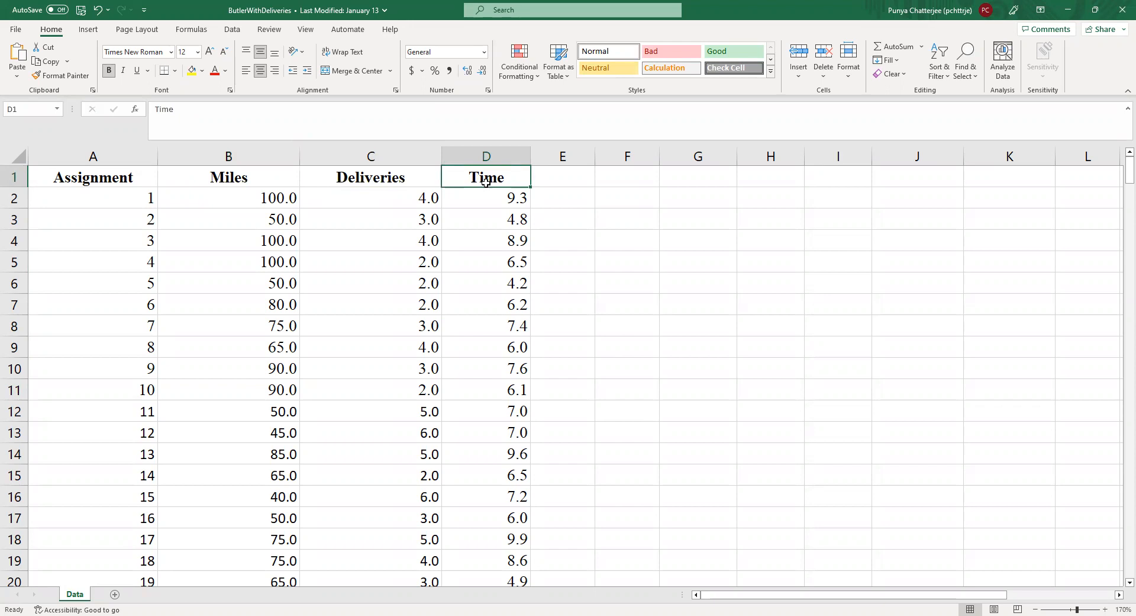
{"action": "left_click", "coordinate": [258, 179]}
{"action": "left_click", "coordinate": [481, 172]}
Step: Review the Miles and Deliveries columns together as the two independent variables for Time, including the first record's values
{"action": "left_click", "coordinate": [284, 181]}
{"action": "left_click", "coordinate": [335, 181]}
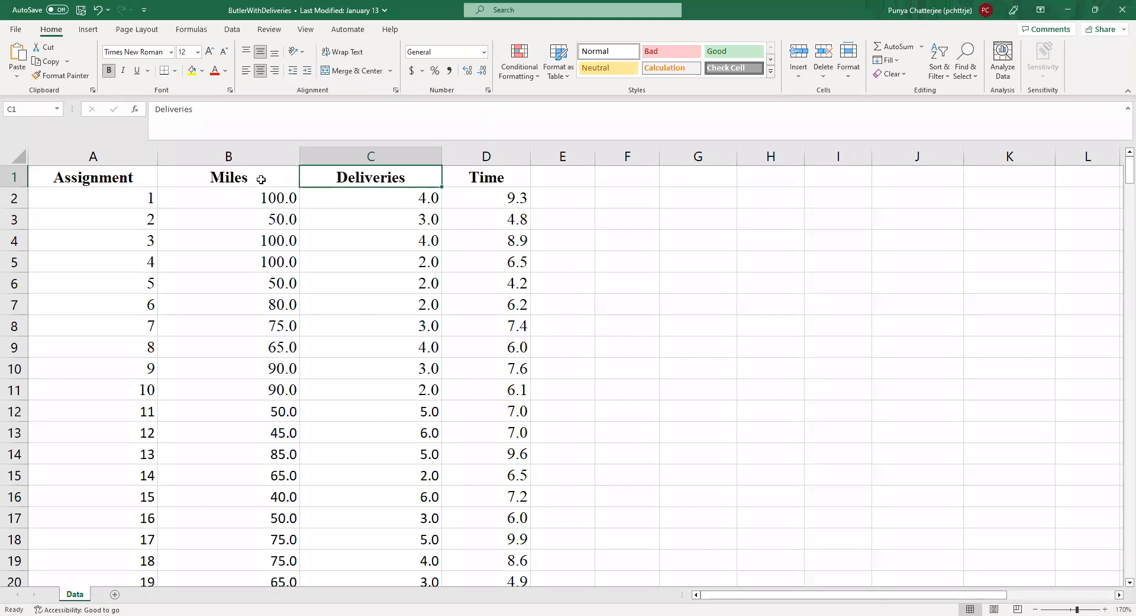
{"action": "left_click", "coordinate": [279, 177]}
{"action": "left_click", "coordinate": [357, 176]}
{"action": "left_click", "coordinate": [526, 180]}
{"action": "left_click", "coordinate": [285, 180]}
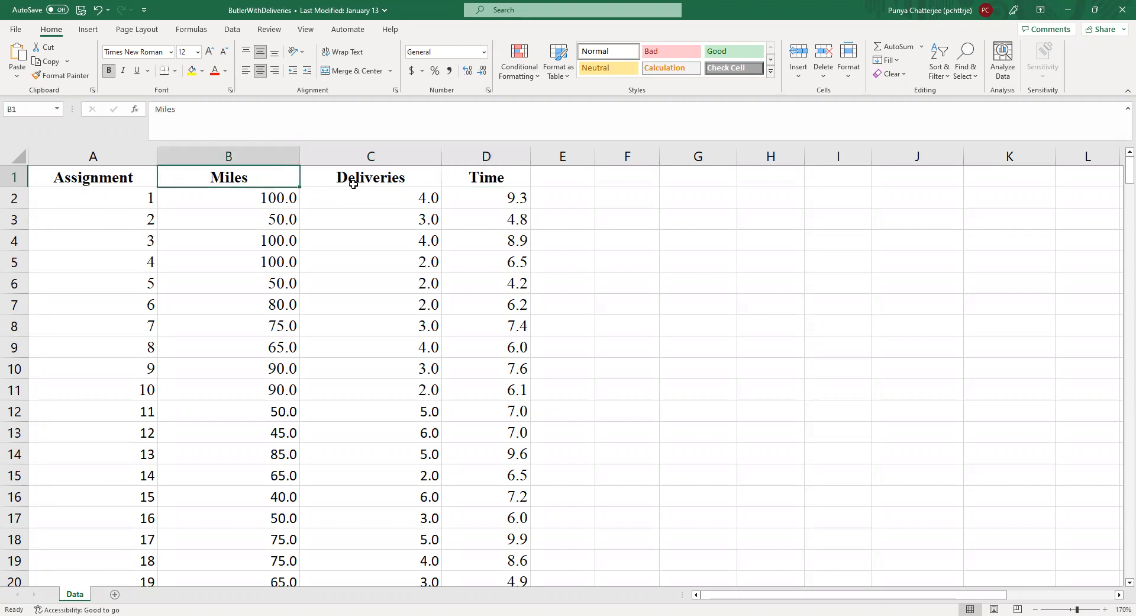
{"action": "left_click", "coordinate": [354, 184]}
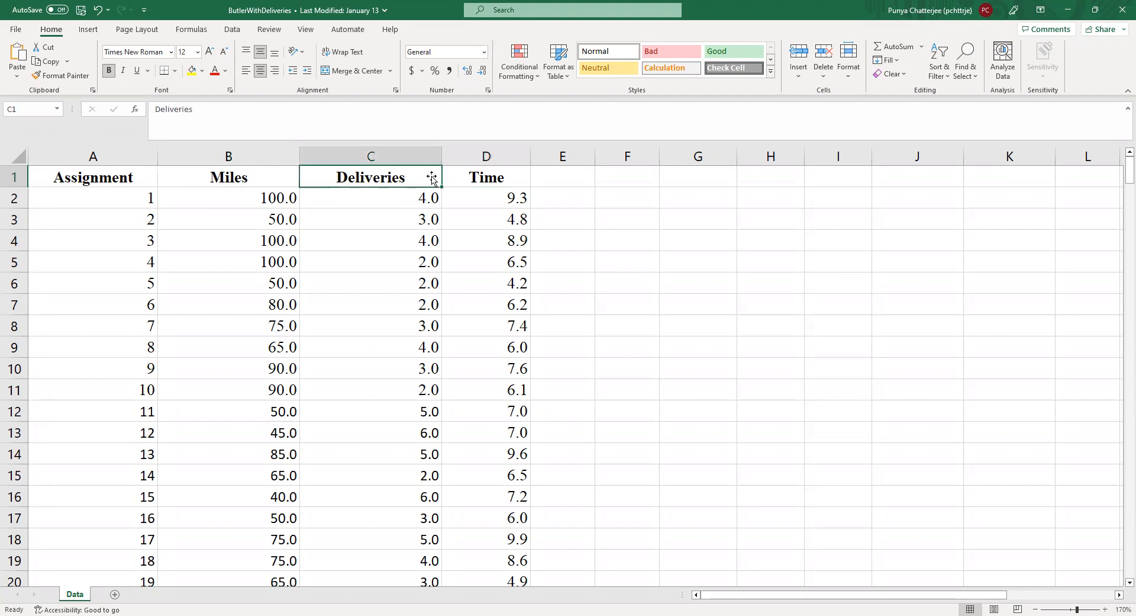
{"action": "left_click", "coordinate": [486, 180]}
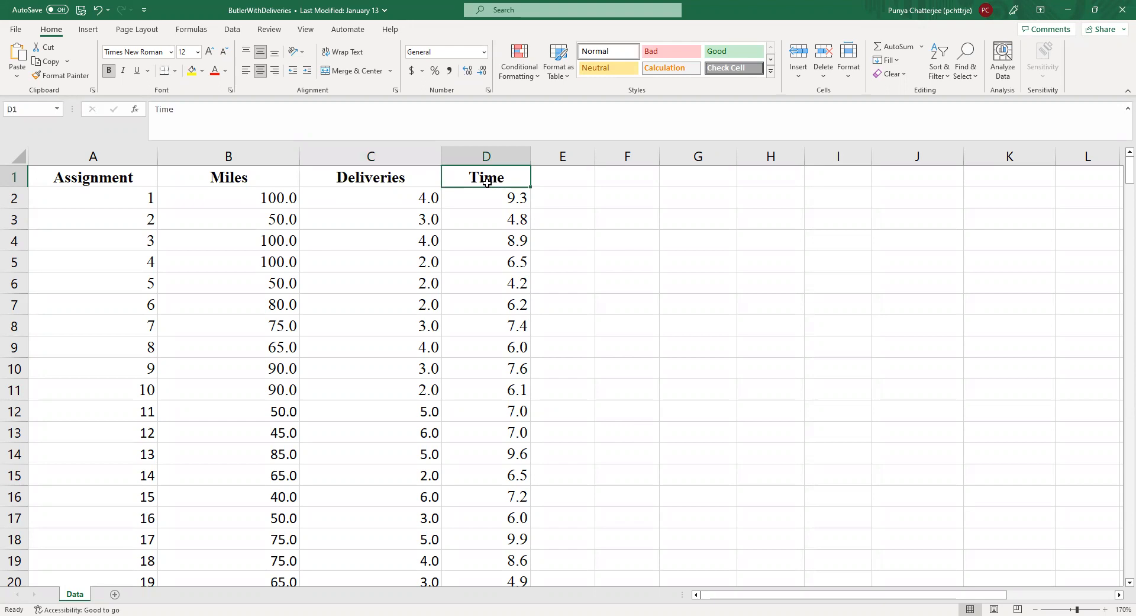
{"action": "left_click", "coordinate": [261, 178]}
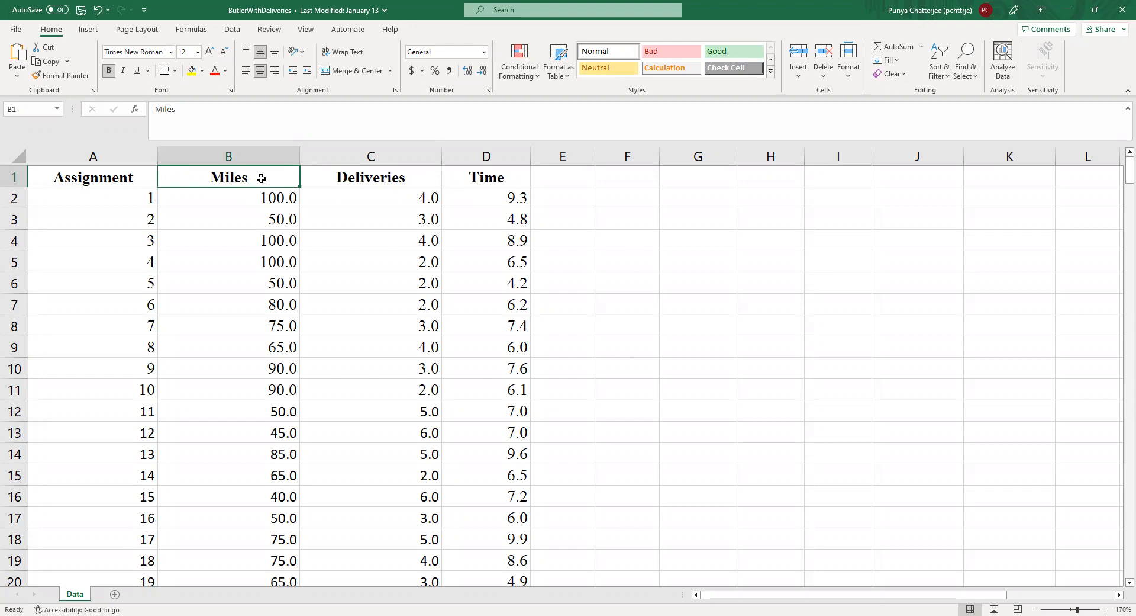
{"action": "left_click", "coordinate": [382, 179]}
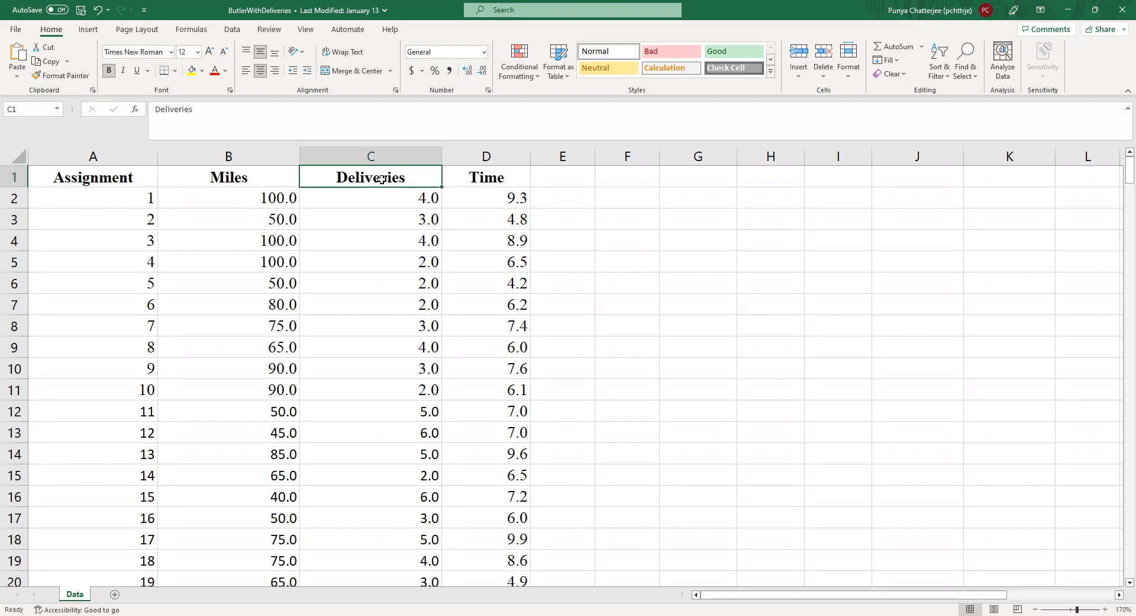
{"action": "left_click", "coordinate": [266, 201]}
{"action": "left_click", "coordinate": [373, 201]}
{"action": "left_click_drag", "start_coordinate": [281, 183], "coordinate": [397, 182]}
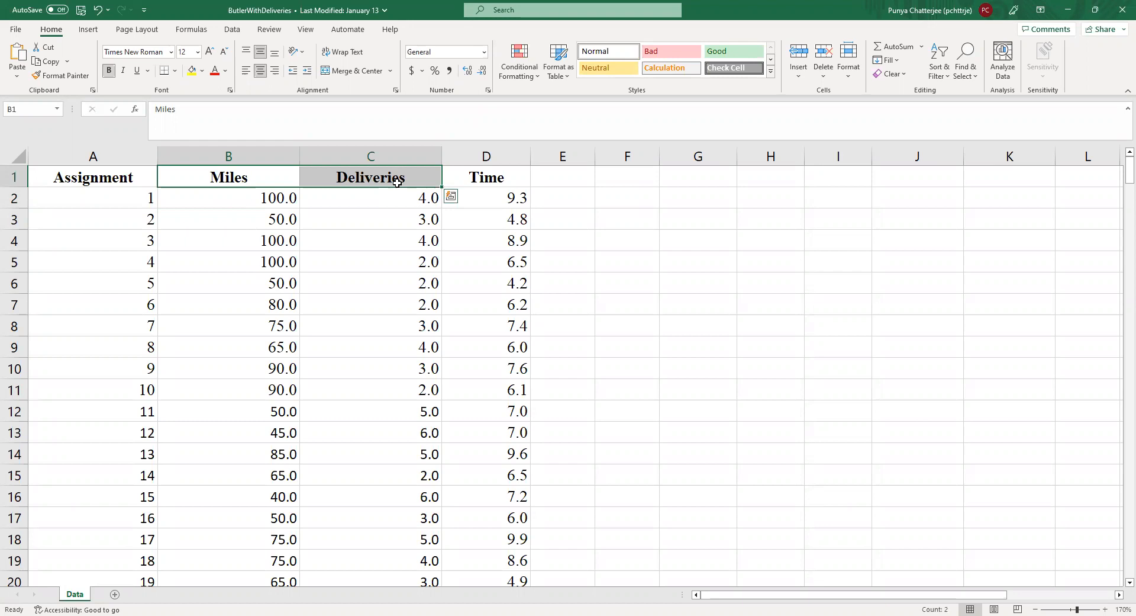
{"action": "left_click", "coordinate": [616, 239]}
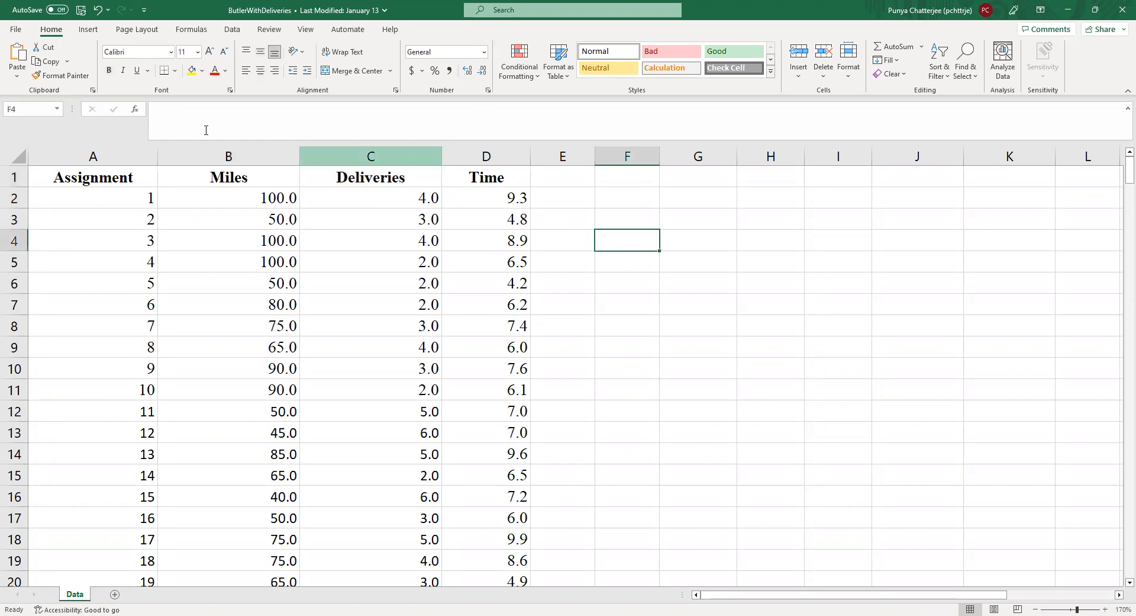
Step: Open the Regression tool from the Data Analysis tools
{"action": "left_click", "coordinate": [232, 31]}
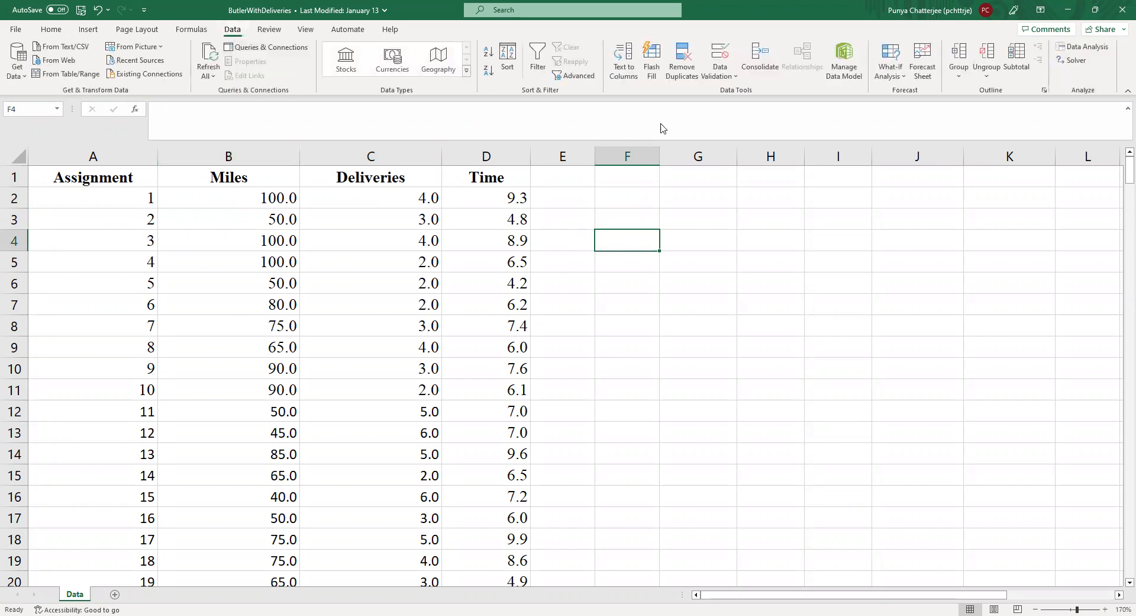
{"action": "left_click", "coordinate": [1095, 50]}
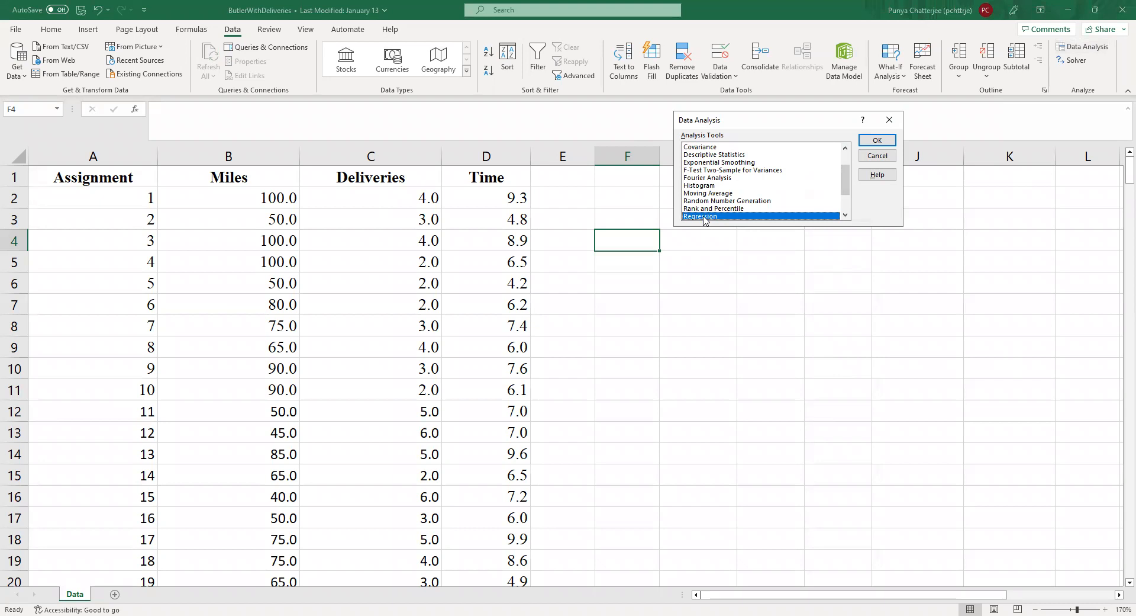
{"action": "scroll", "coordinate": [845, 185], "scroll_direction": "up", "scroll_amount": 2}
{"action": "scroll", "coordinate": [817, 187], "scroll_direction": "down", "scroll_amount": 3}
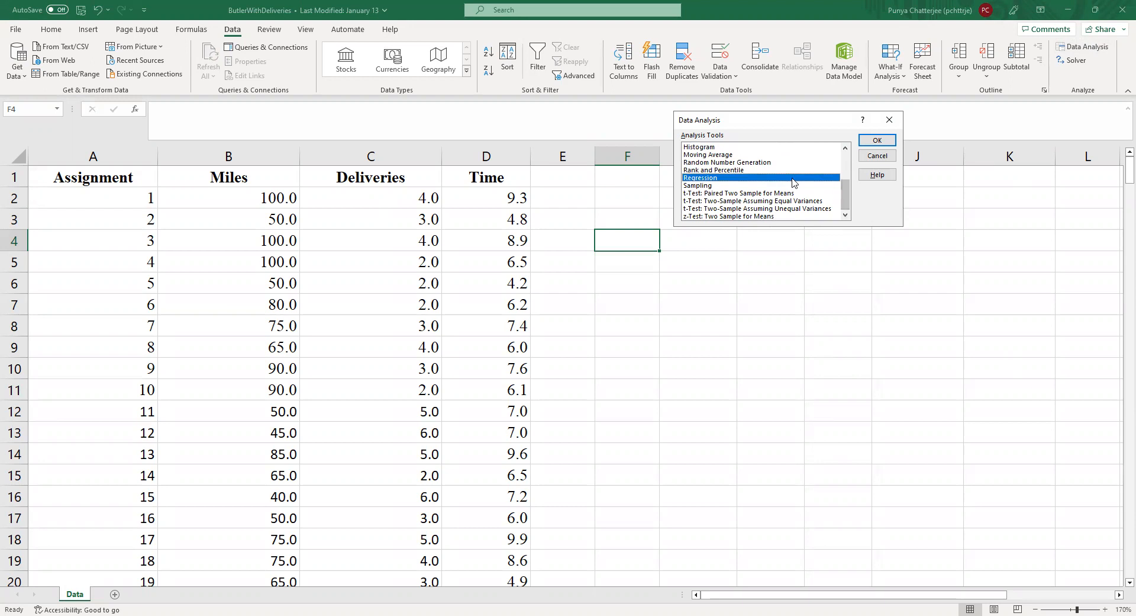
{"action": "left_click", "coordinate": [877, 141]}
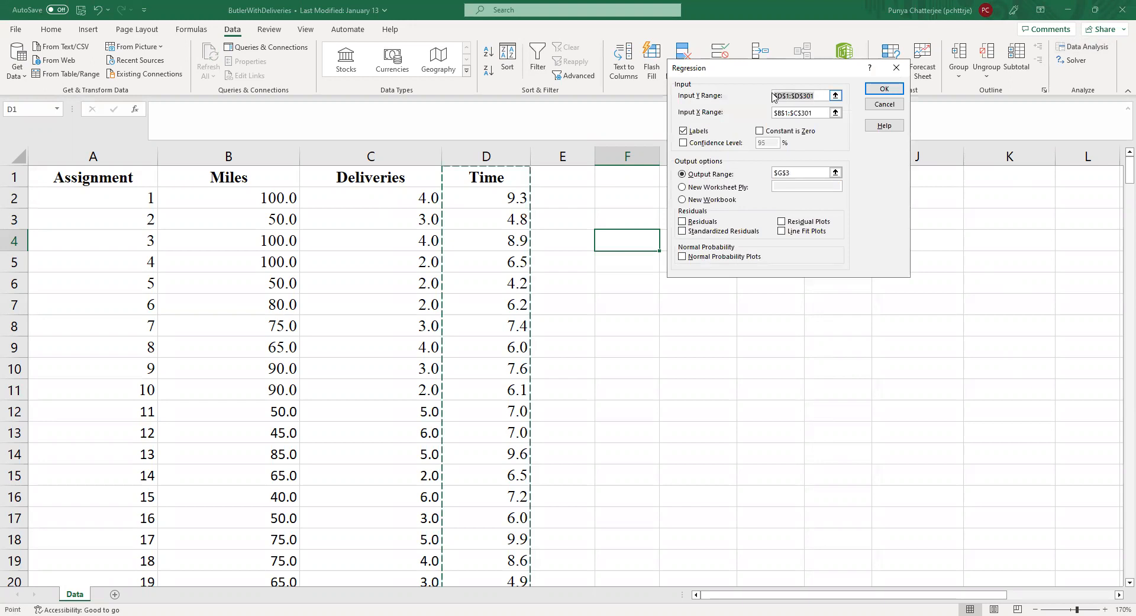
Step: Clear the existing Y input, X input and output ranges from the regression settings
{"action": "key", "text": "BackSpace"}
{"action": "left_click_drag", "start_coordinate": [815, 113], "coordinate": [772, 115]}
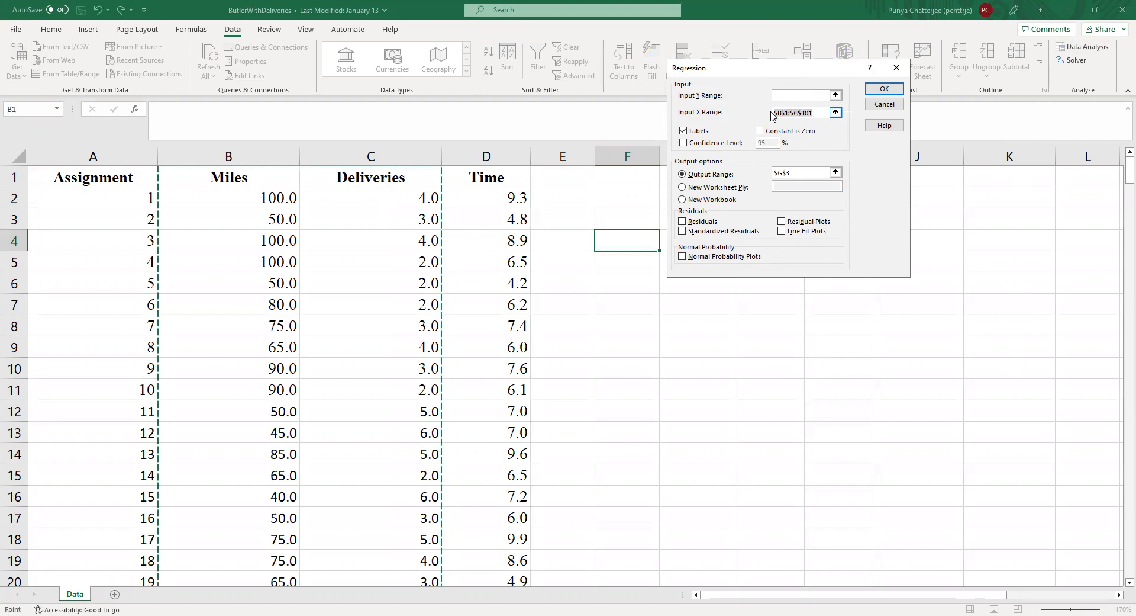
{"action": "key", "text": "BackSpace"}
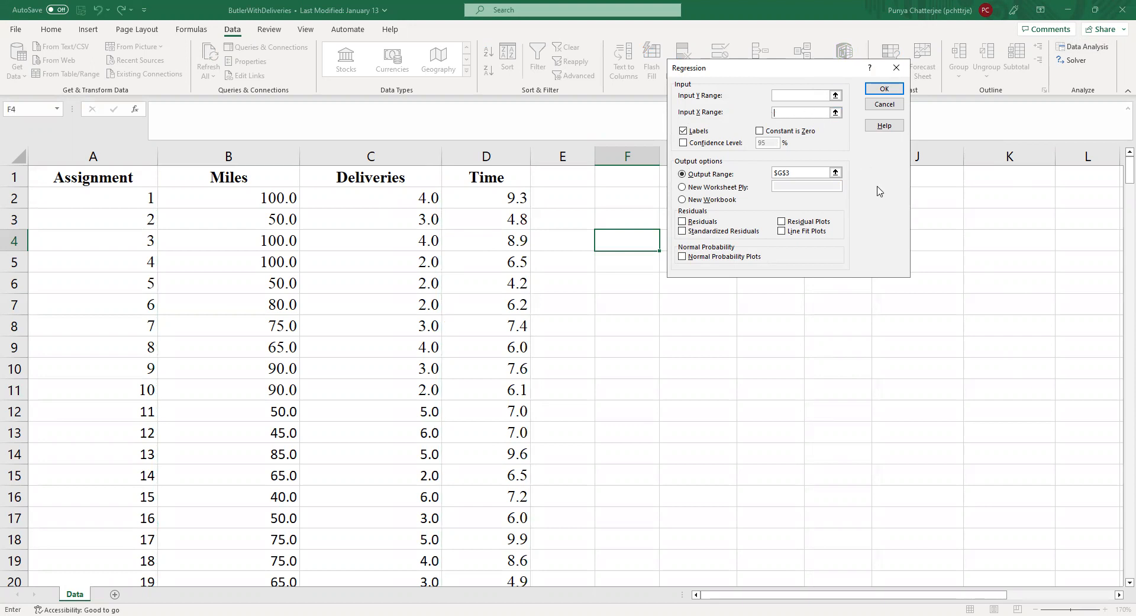
{"action": "left_click_drag", "start_coordinate": [811, 173], "coordinate": [771, 173]}
{"action": "key", "text": "BackSpace"}
Step: Set the regression's Y input range to the Time column, $D$1:$D$301, including its heading
{"action": "left_click", "coordinate": [836, 95]}
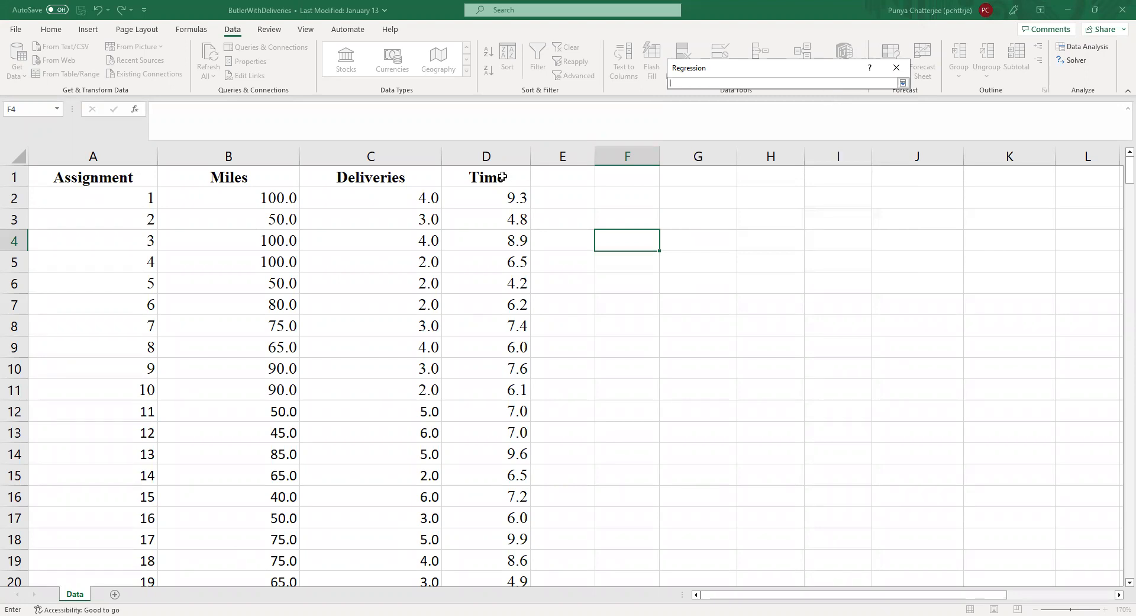
{"action": "left_click_drag", "start_coordinate": [502, 176], "coordinate": [464, 557]}
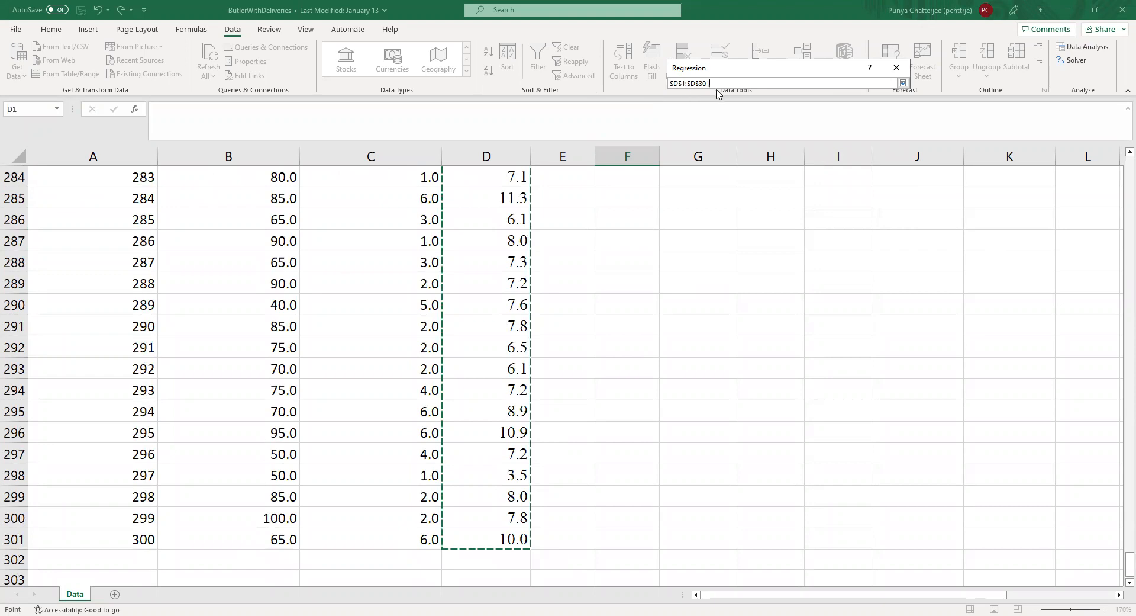
{"action": "left_click", "coordinate": [903, 84]}
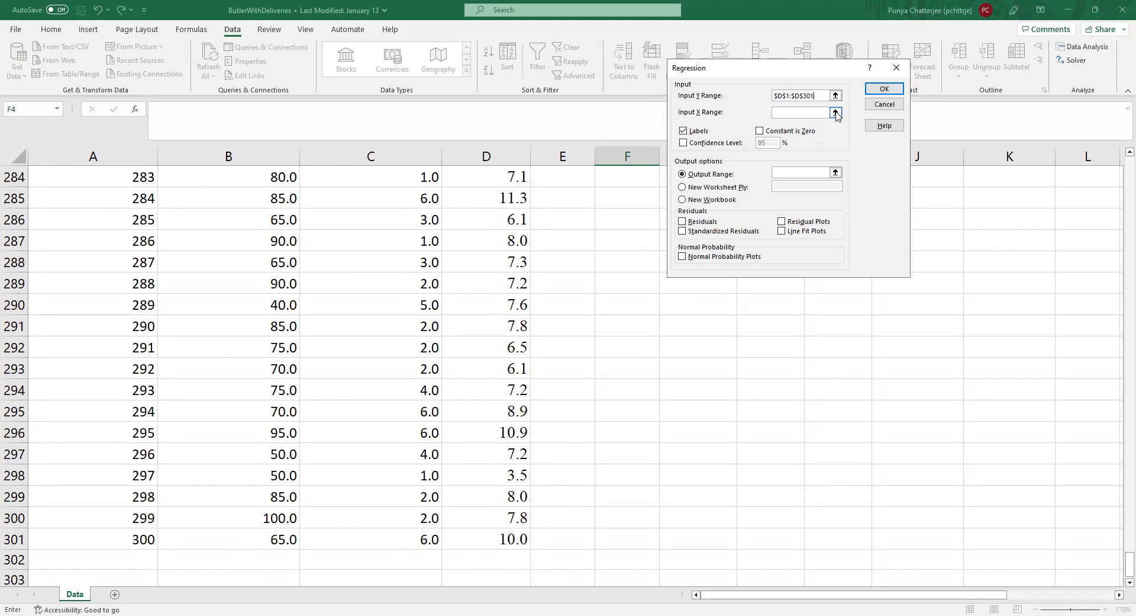
Step: Set the regression's X input range to the Miles and Deliveries columns, $B$1:$C$301, including their headings
{"action": "left_click", "coordinate": [835, 112]}
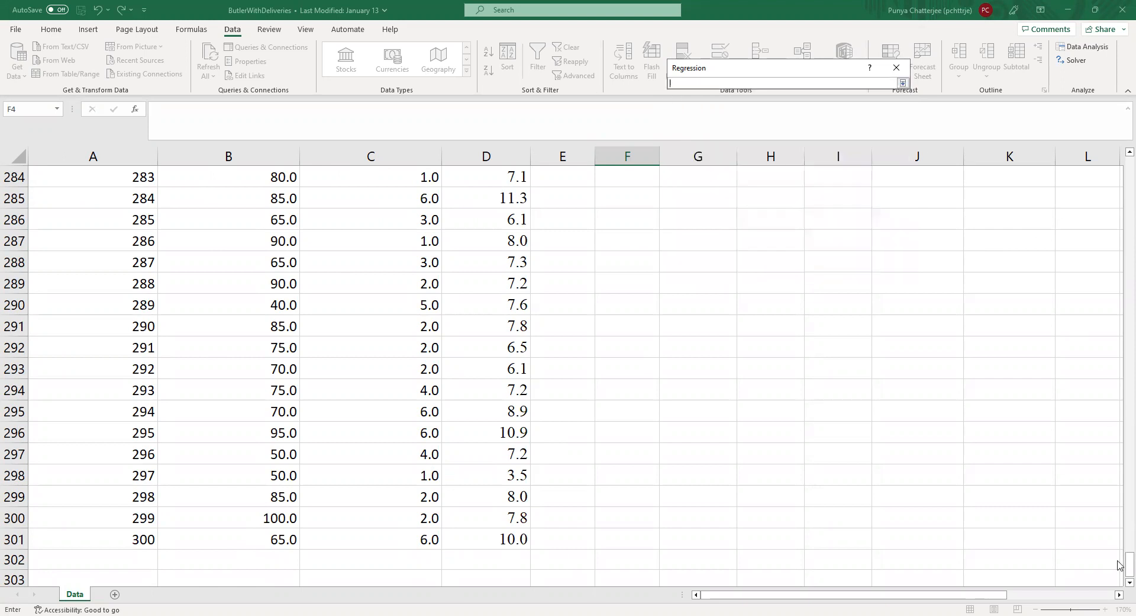
{"action": "left_click_drag", "start_coordinate": [1127, 563], "coordinate": [1088, 157]}
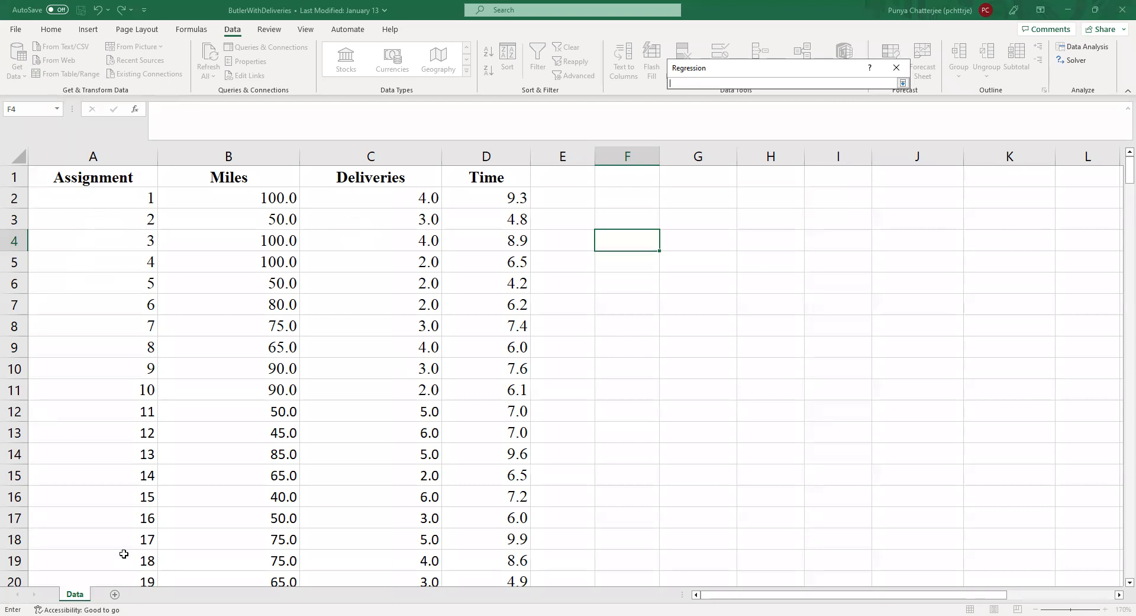
{"action": "left_click_drag", "start_coordinate": [227, 177], "coordinate": [367, 177]}
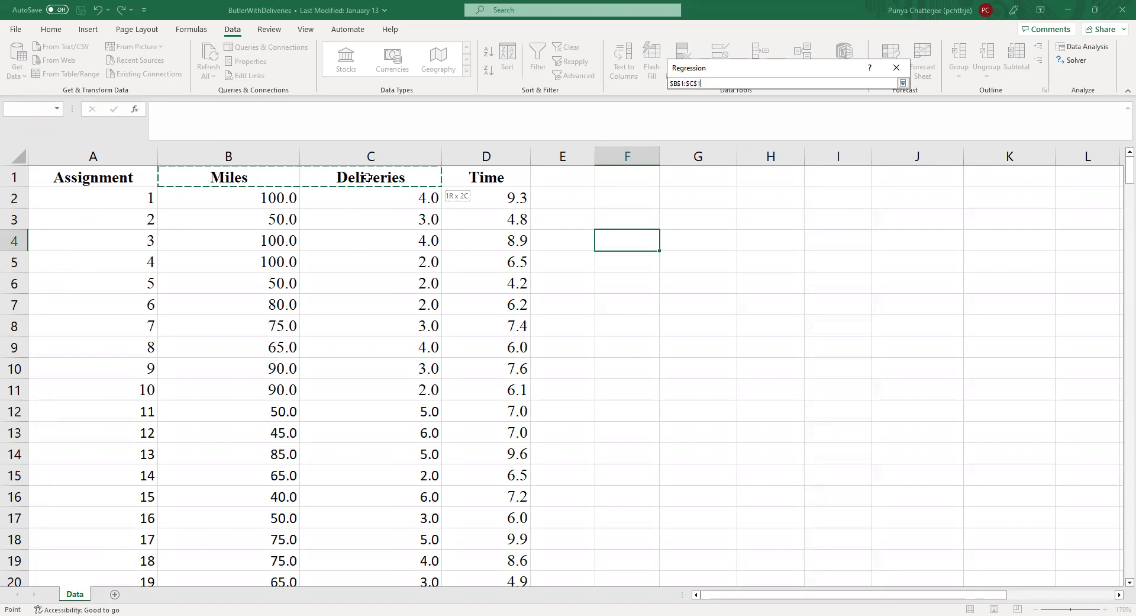
{"action": "left_click_drag", "start_coordinate": [367, 176], "coordinate": [365, 177]}
{"action": "key", "text": "ctrl+shift+Down"}
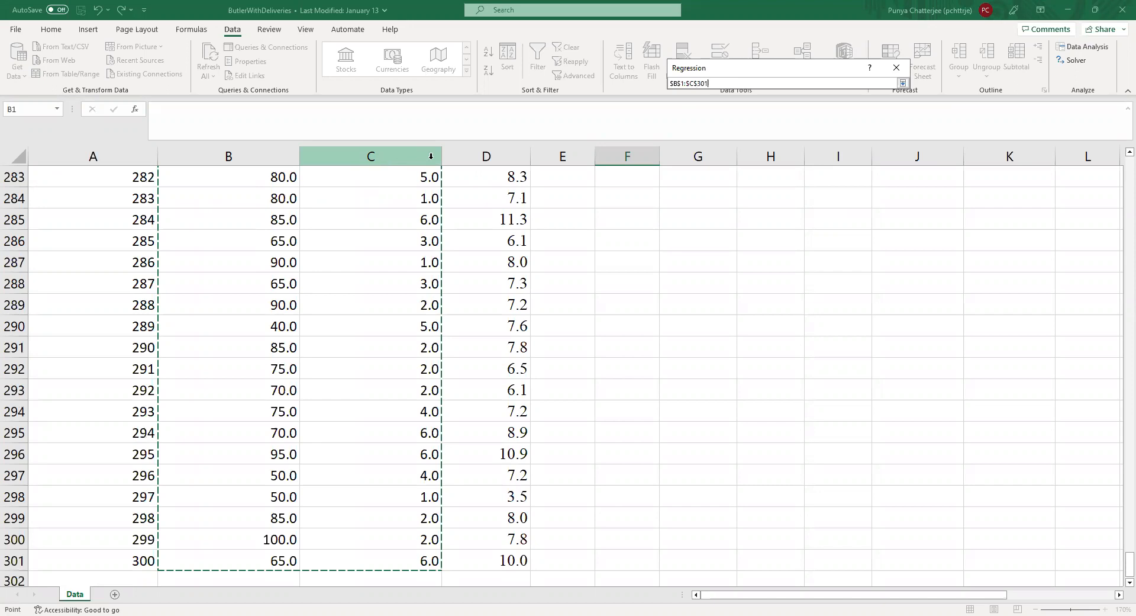
{"action": "left_click", "coordinate": [903, 83]}
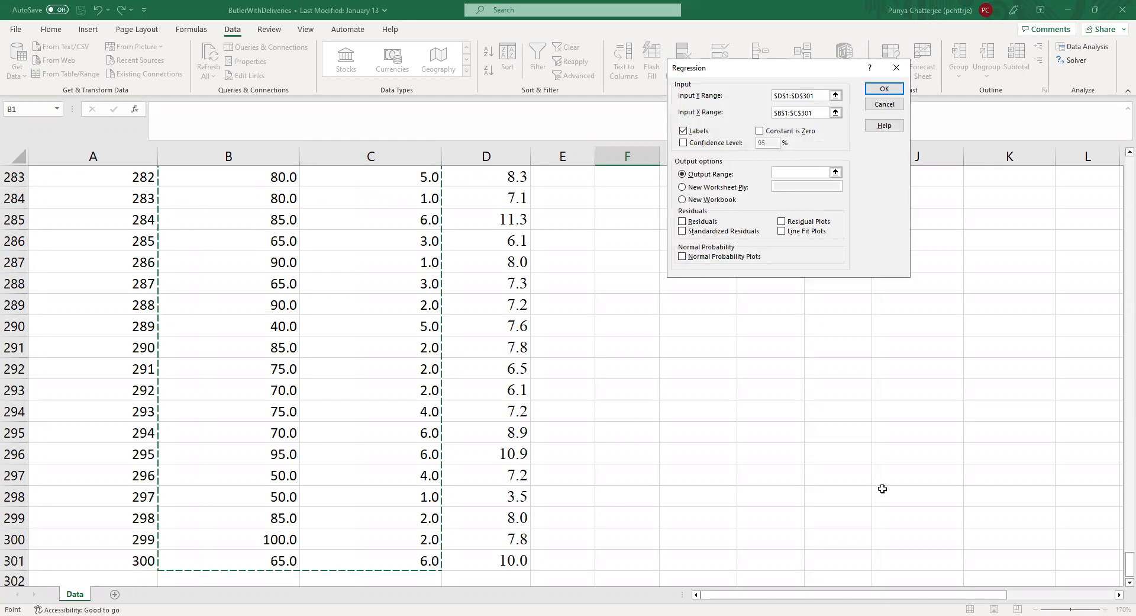
Step: Set the regression's output range to start at cell $F$2 on the current sheet
{"action": "left_click_drag", "start_coordinate": [1118, 565], "coordinate": [1121, 91]}
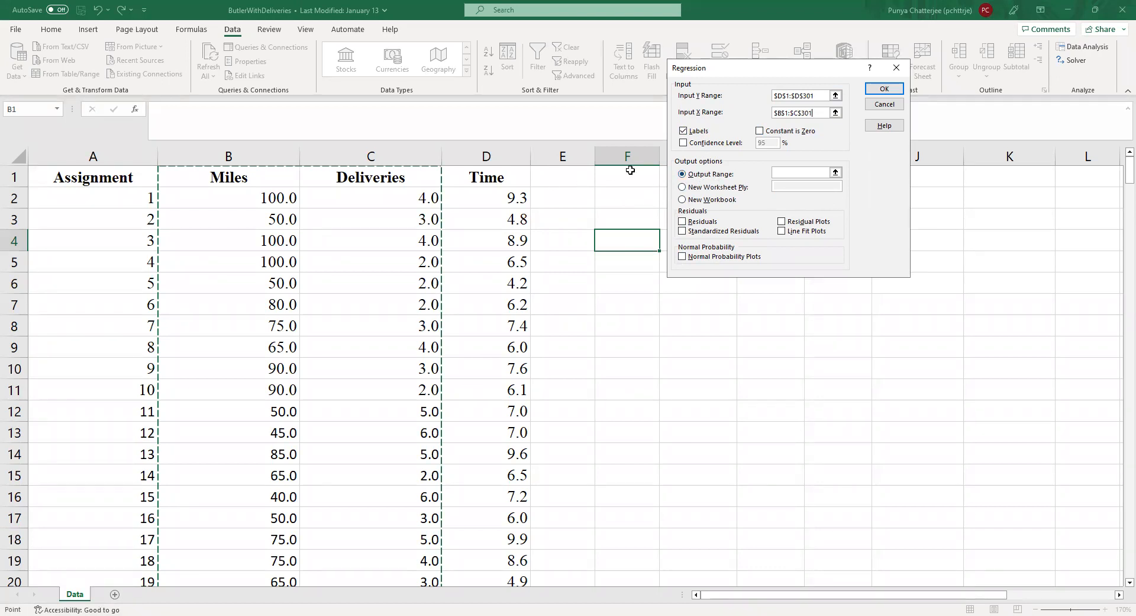
{"action": "left_click", "coordinate": [835, 172]}
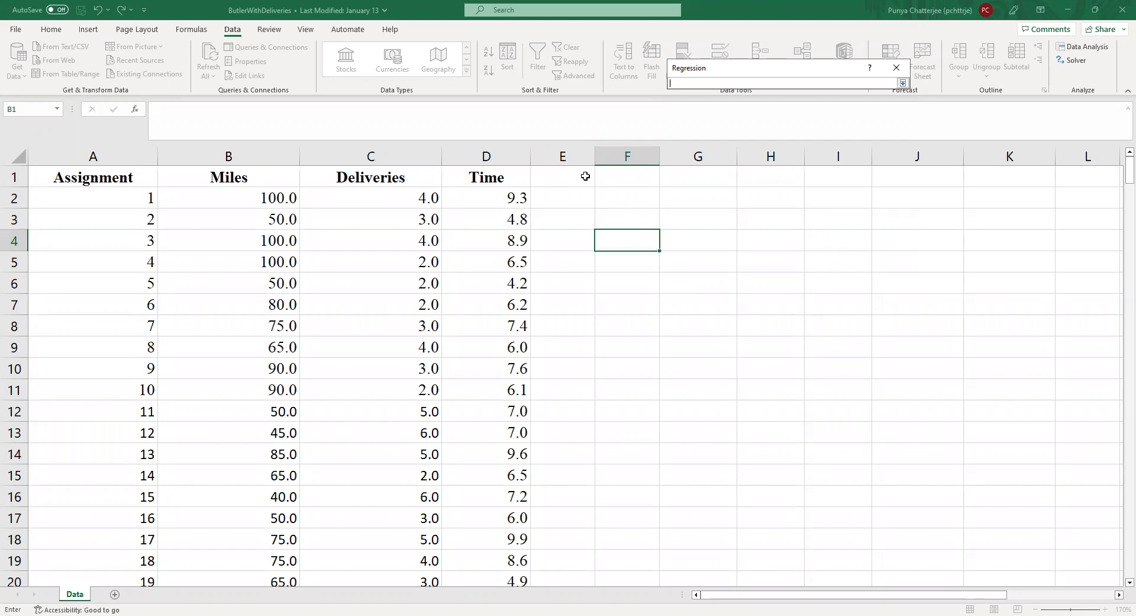
{"action": "left_click", "coordinate": [609, 200]}
{"action": "left_click", "coordinate": [903, 84]}
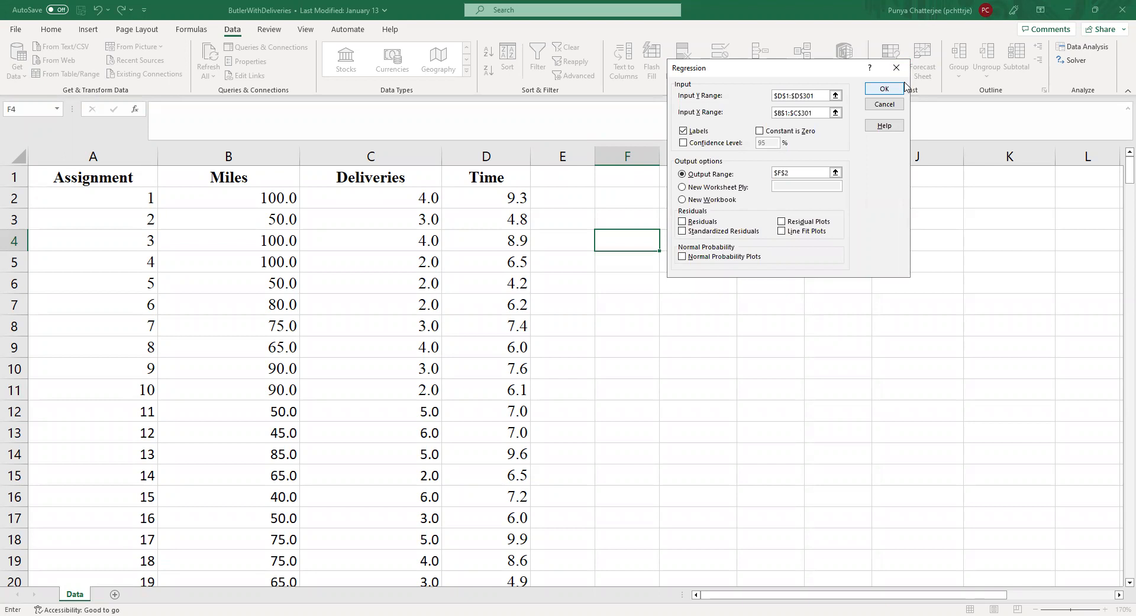
Step: Run the regression with the configured ranges and bring its summary output beside the data into view
{"action": "left_click", "coordinate": [897, 89]}
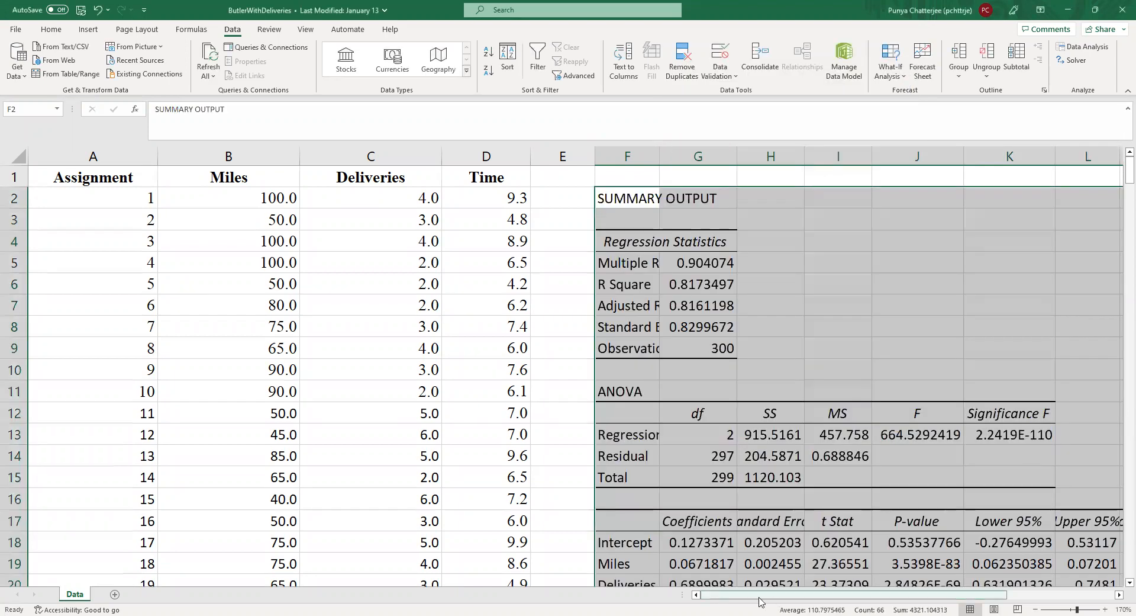
{"action": "left_click_drag", "start_coordinate": [740, 597], "coordinate": [797, 597]}
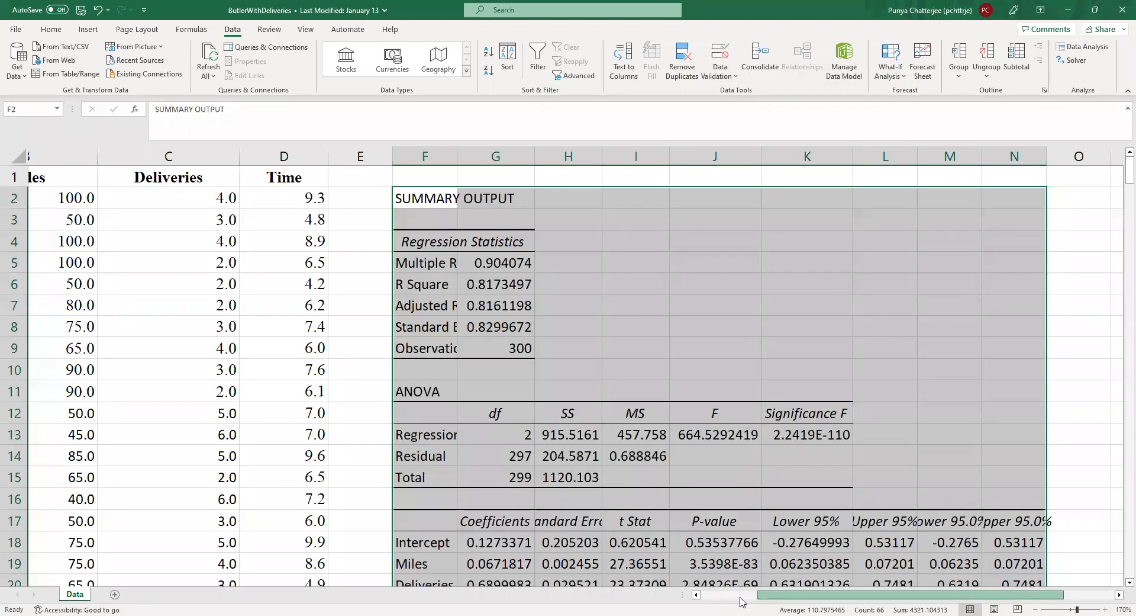
{"action": "left_click", "coordinate": [740, 598]}
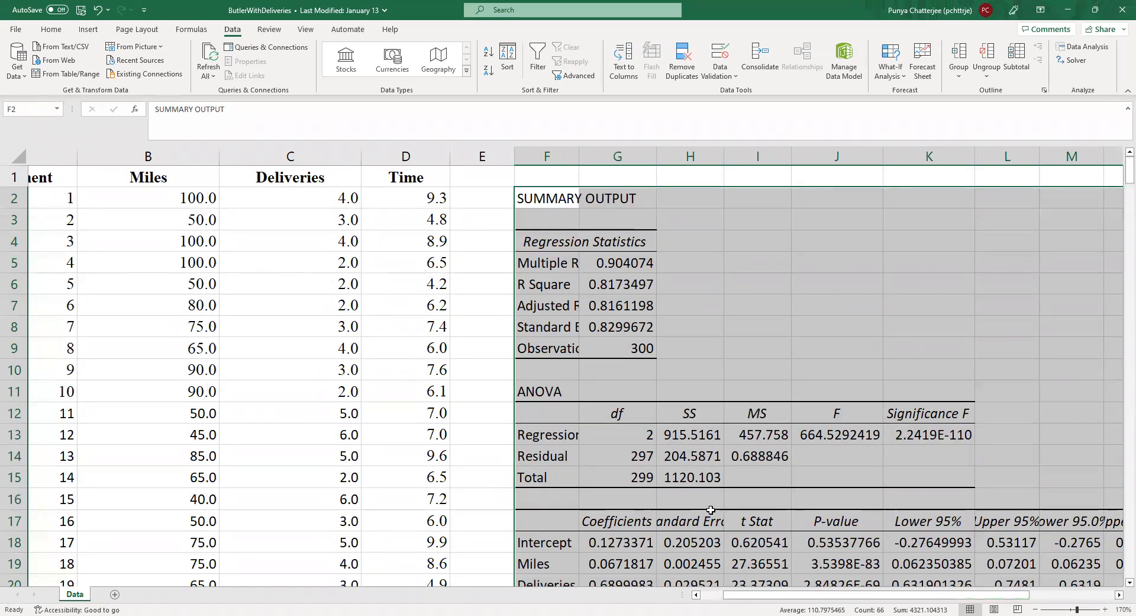
{"action": "scroll", "coordinate": [710, 510], "scroll_direction": "down", "scroll_amount": 2}
{"action": "left_click", "coordinate": [687, 546]}
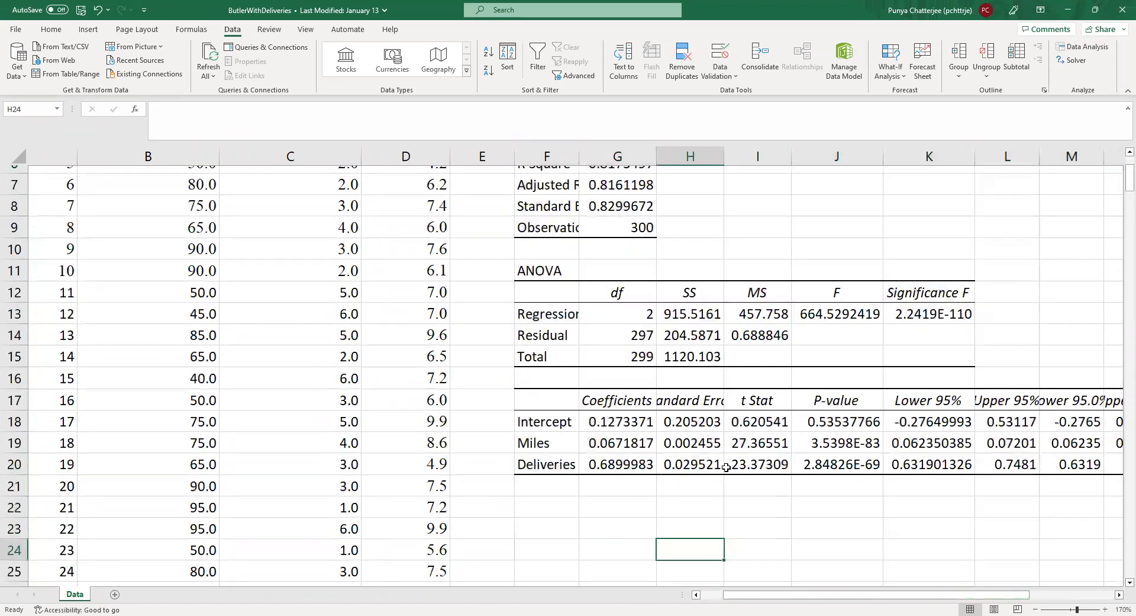
Step: Widen column F to fit the row labels of the regression output
{"action": "scroll", "coordinate": [726, 467], "scroll_direction": "up", "scroll_amount": 1}
{"action": "scroll", "coordinate": [726, 467], "scroll_direction": "up", "scroll_amount": 2}
{"action": "scroll", "coordinate": [728, 470], "scroll_direction": "down", "scroll_amount": 1}
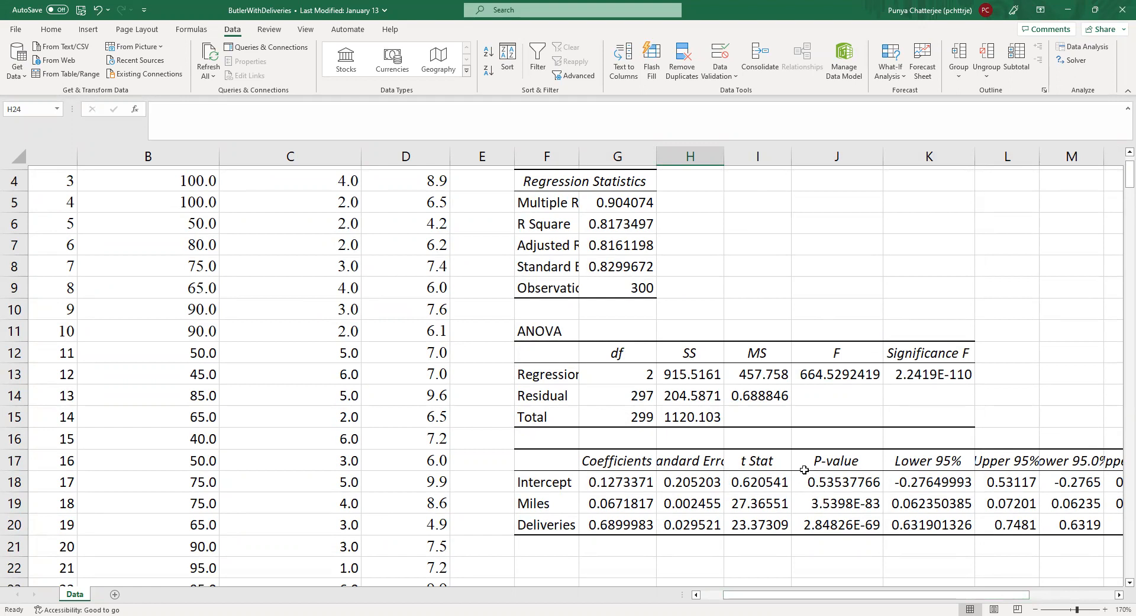
{"action": "scroll", "coordinate": [556, 229], "scroll_direction": "up", "scroll_amount": 1}
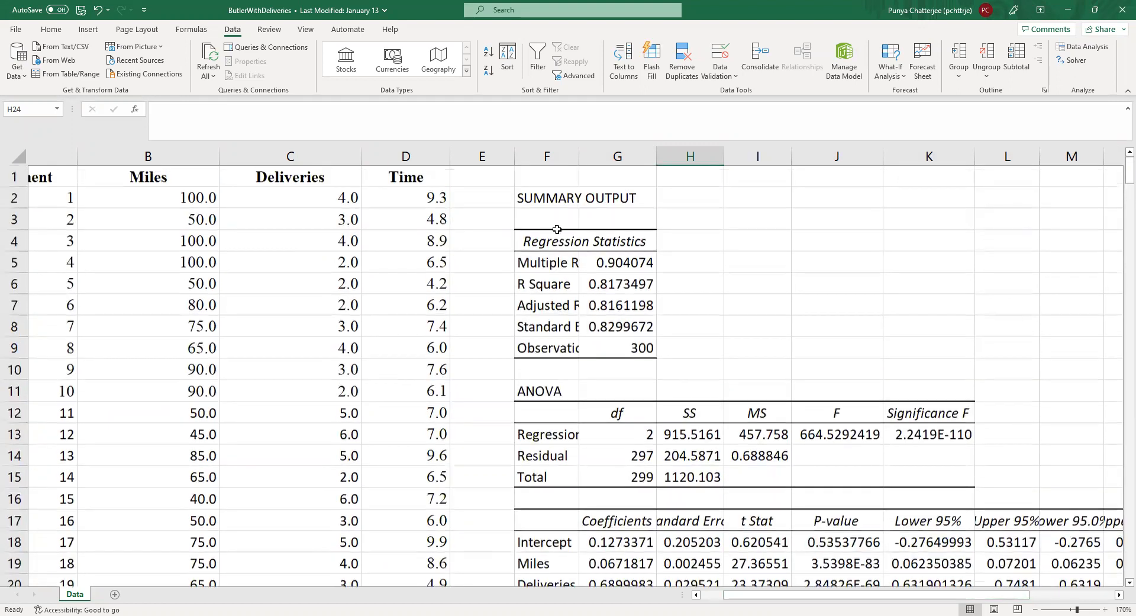
{"action": "double_click", "coordinate": [579, 155]}
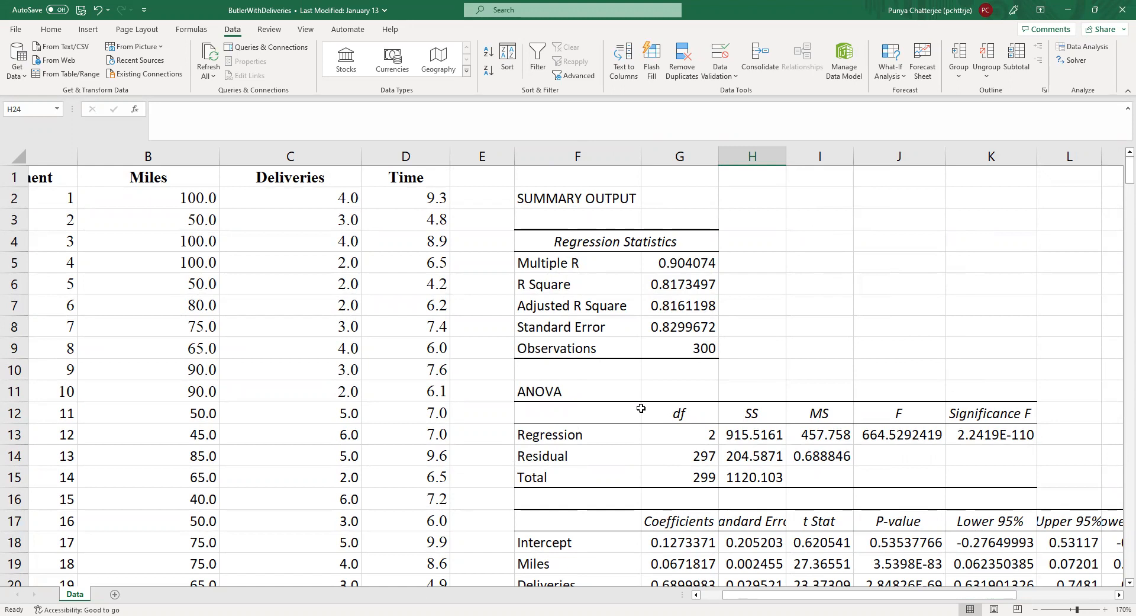
Step: Highlight the R Square value in cell G6 with a yellow fill
{"action": "left_click", "coordinate": [656, 283]}
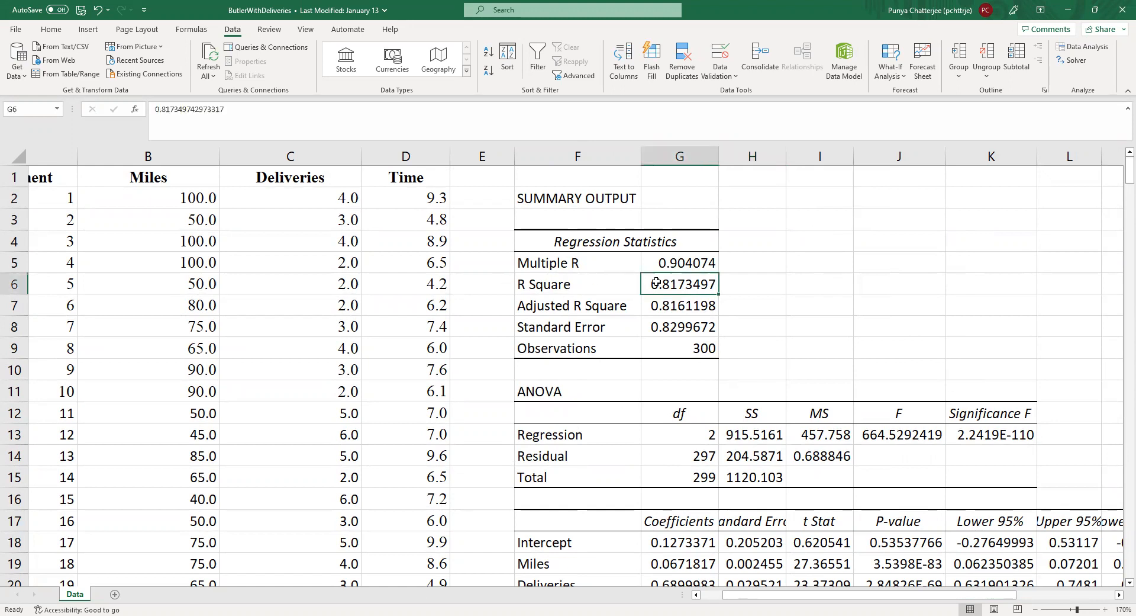
{"action": "left_click", "coordinate": [51, 30]}
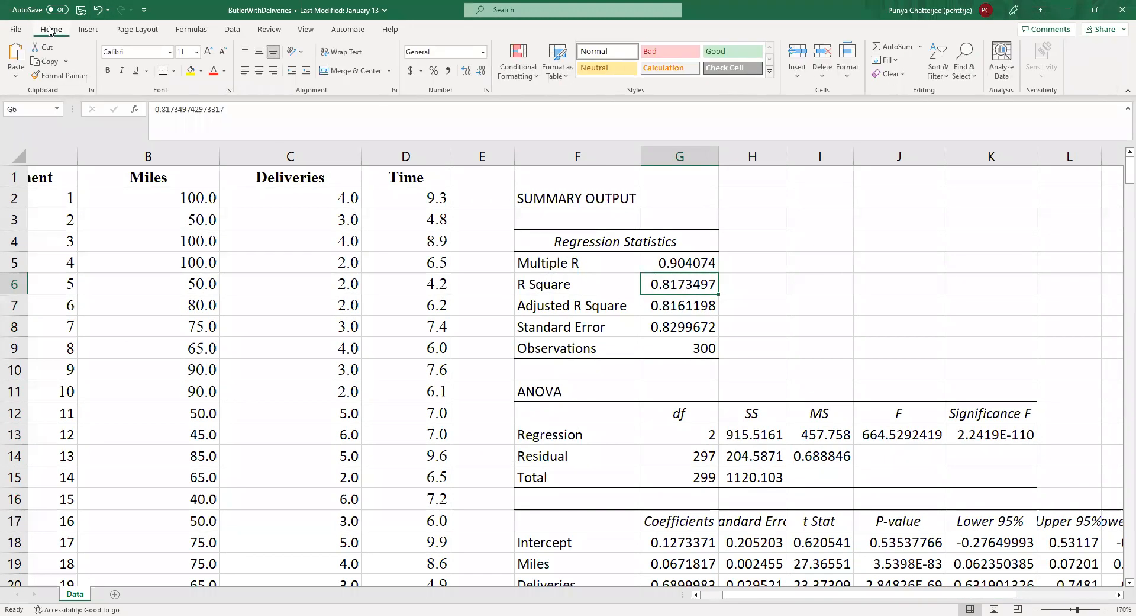
{"action": "left_click", "coordinate": [192, 70]}
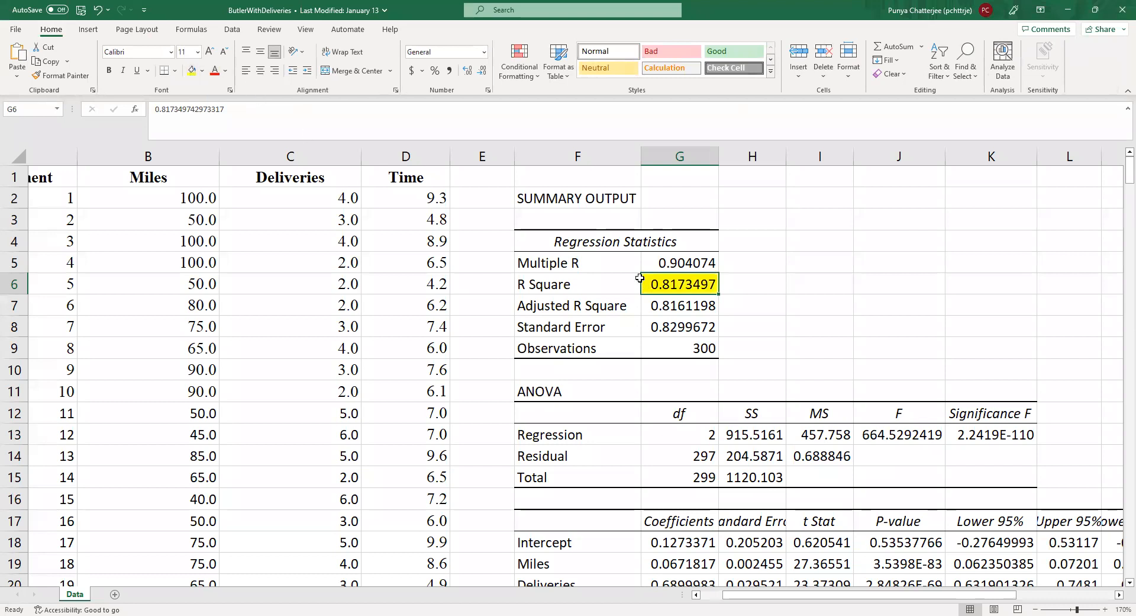
Step: Enter the note "81.73% of the variability of the data can be explained by the linear regression." in H6, beside the R Square value
{"action": "left_click", "coordinate": [750, 286]}
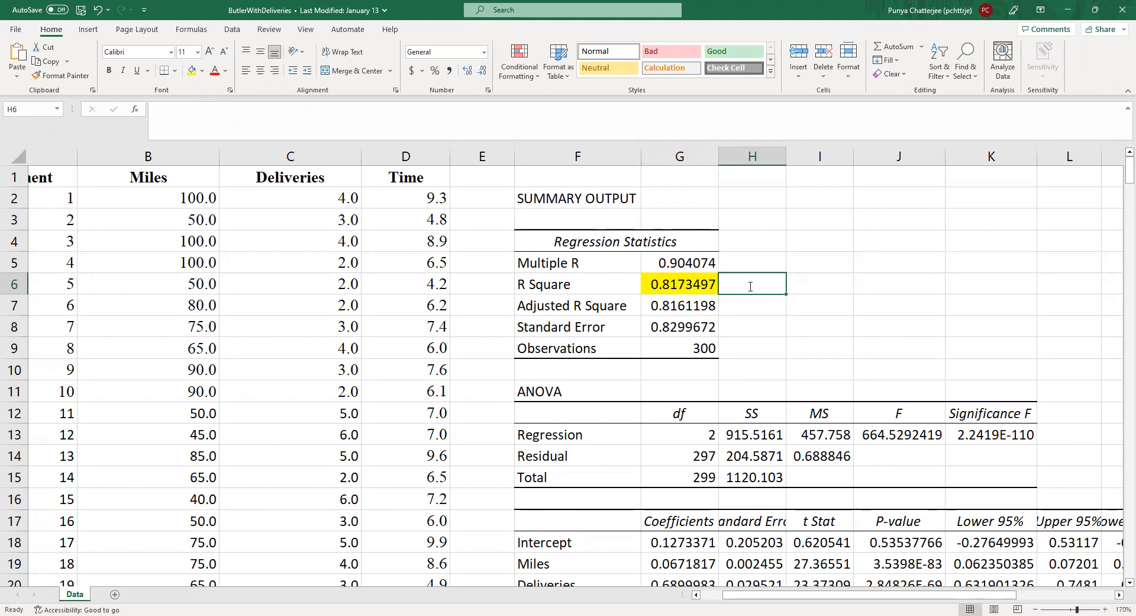
{"action": "type", "text": "81"}
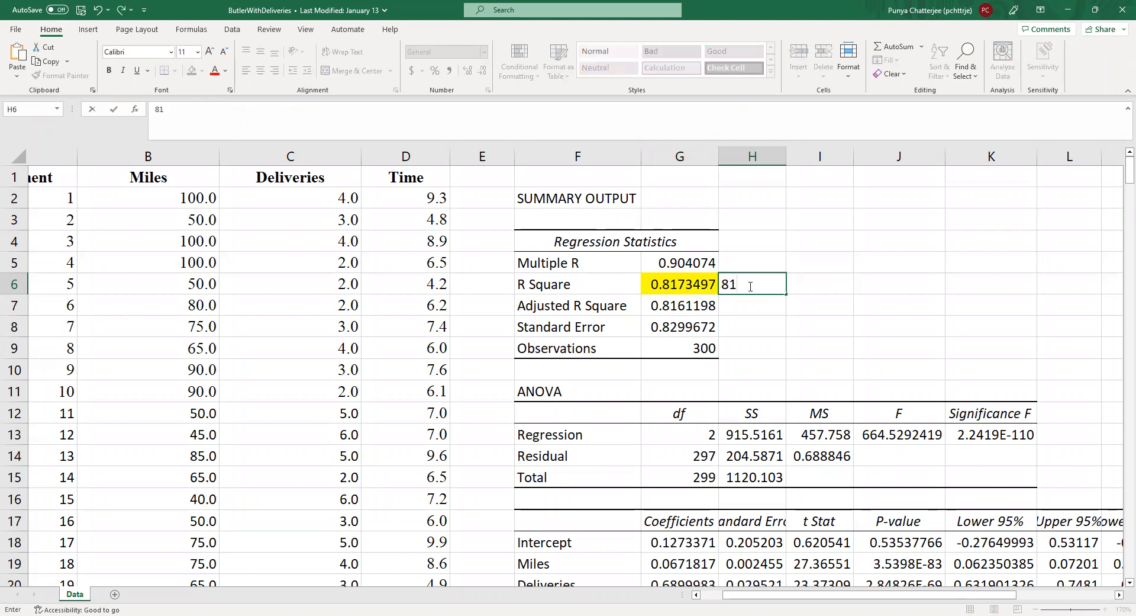
{"action": "type", "text": ".73% of the variability of"}
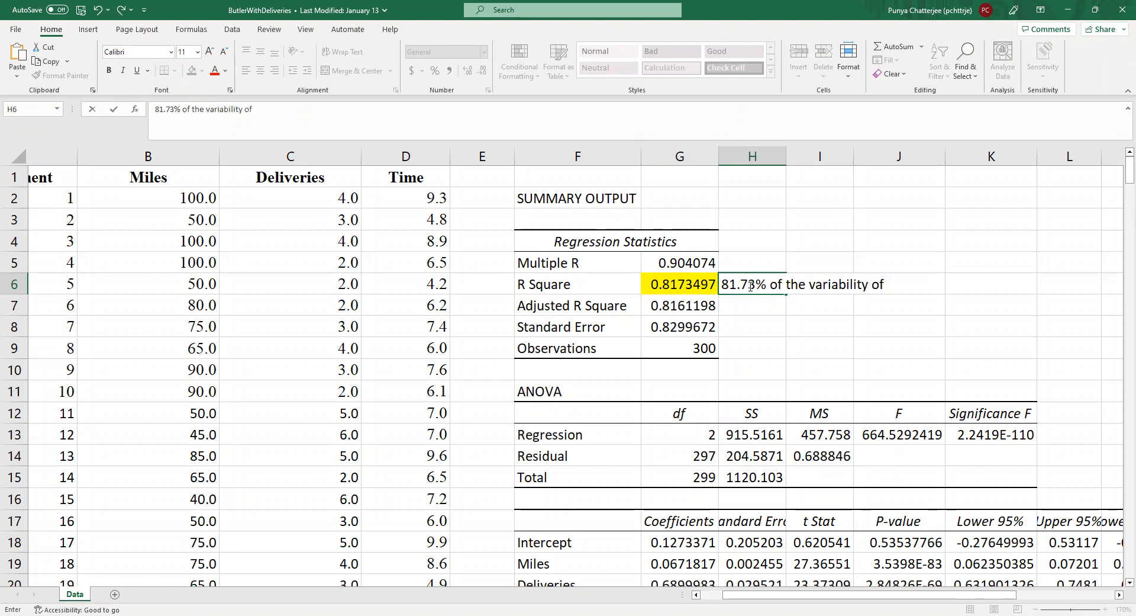
{"action": "type", "text": " the data ca"}
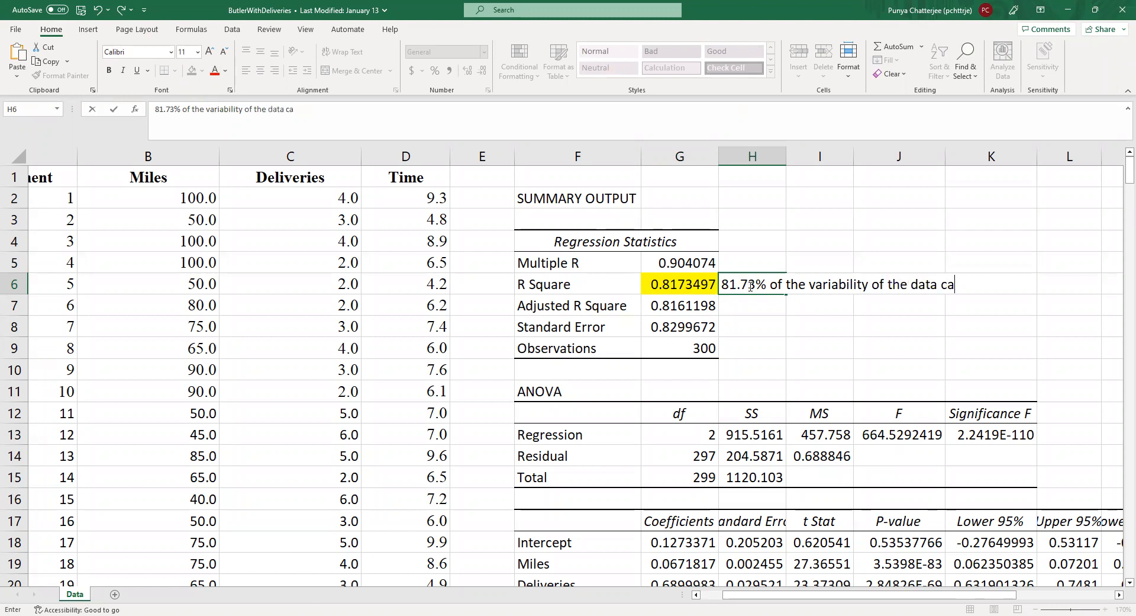
{"action": "type", "text": "n be explained "}
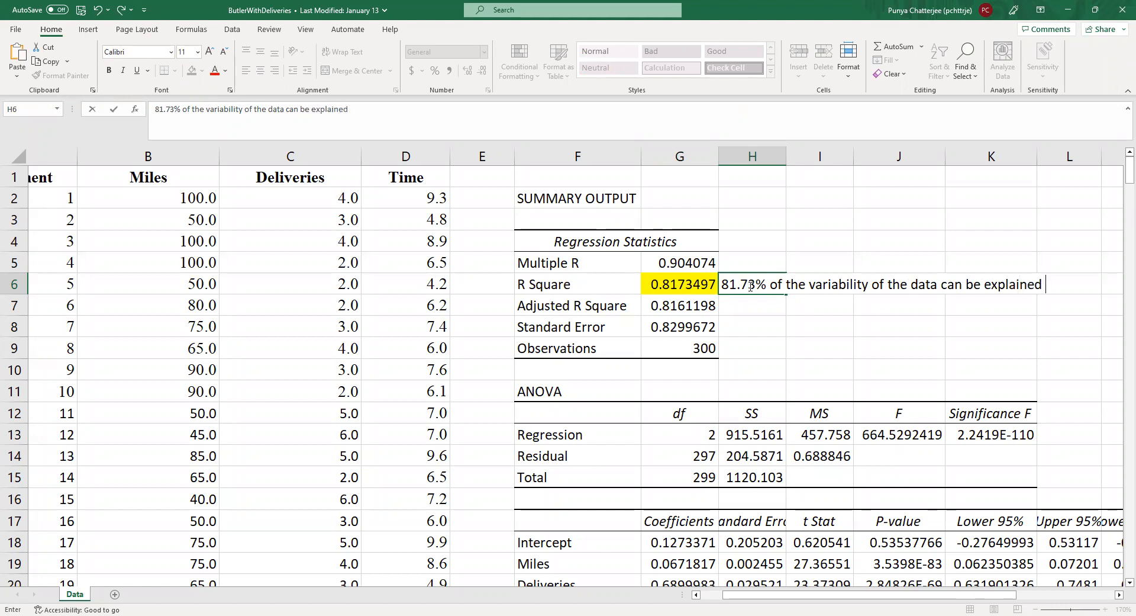
{"action": "type", "text": "by the"}
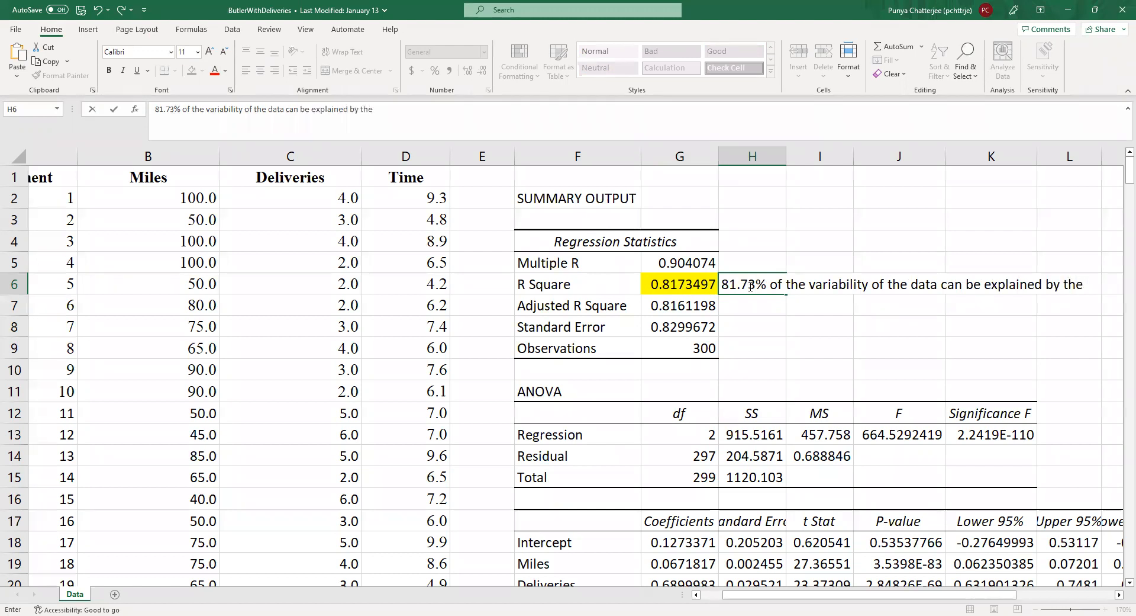
{"action": "type", "text": " linear gre"}
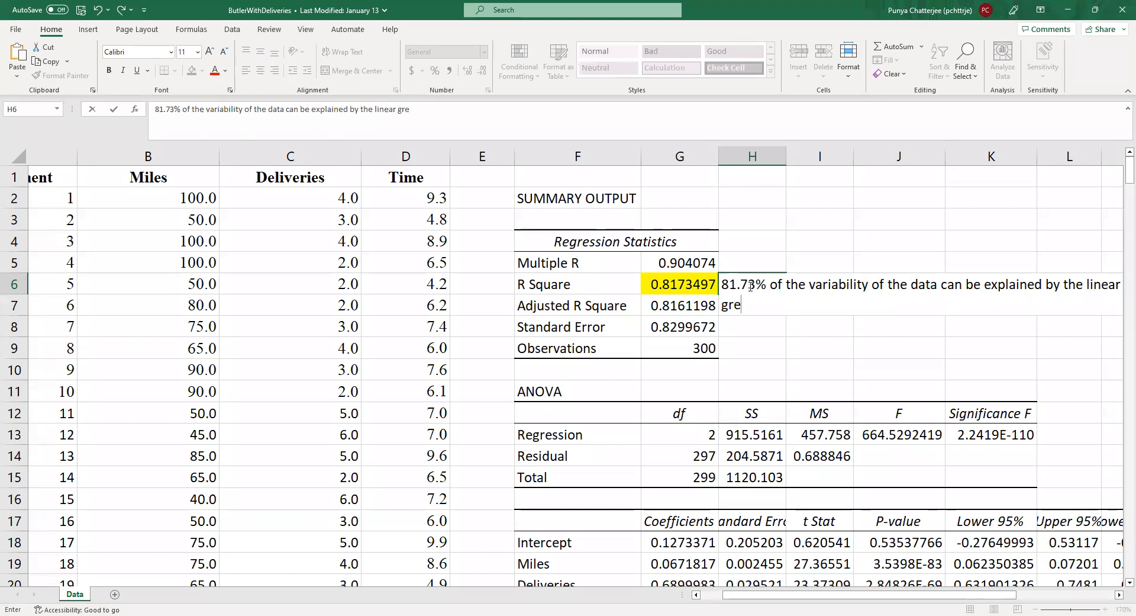
{"action": "type", "text": "grssion"}
{"action": "key", "text": "BackSpace"}
{"action": "key", "text": "BackSpace"}
{"action": "key", "text": "BackSpace"}
{"action": "key", "text": "BackSpace"}
{"action": "key", "text": "BackSpace"}
{"action": "key", "text": "BackSpace"}
{"action": "key", "text": "BackSpace"}
{"action": "key", "text": "BackSpace"}
{"action": "key", "text": "BackSpace"}
{"action": "key", "text": "BackSpace"}
{"action": "type", "text": "regression."}
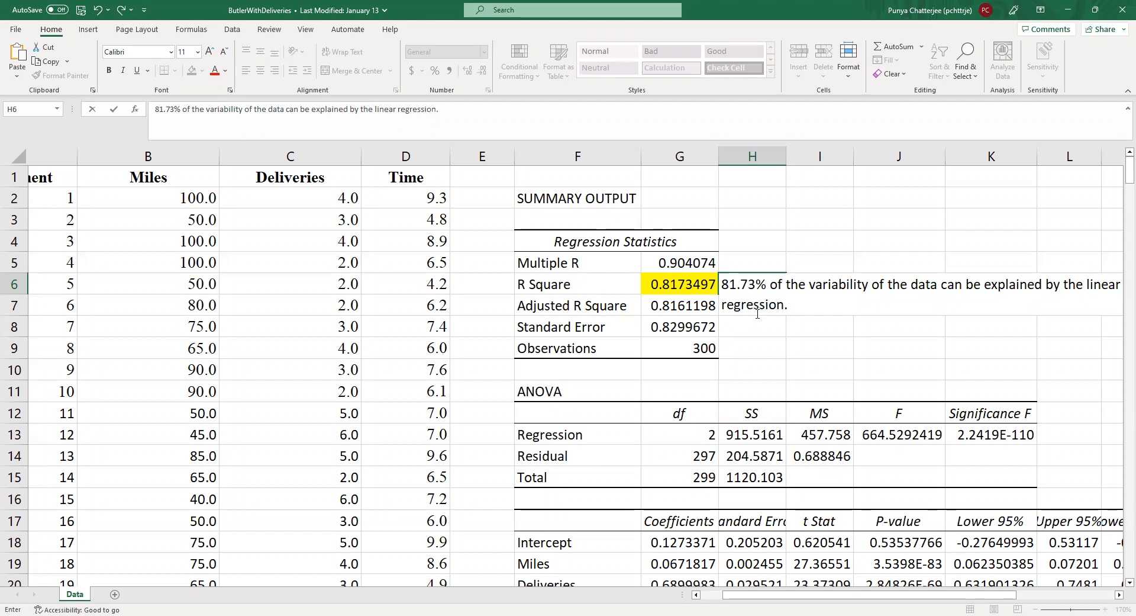
{"action": "left_click", "coordinate": [756, 353]}
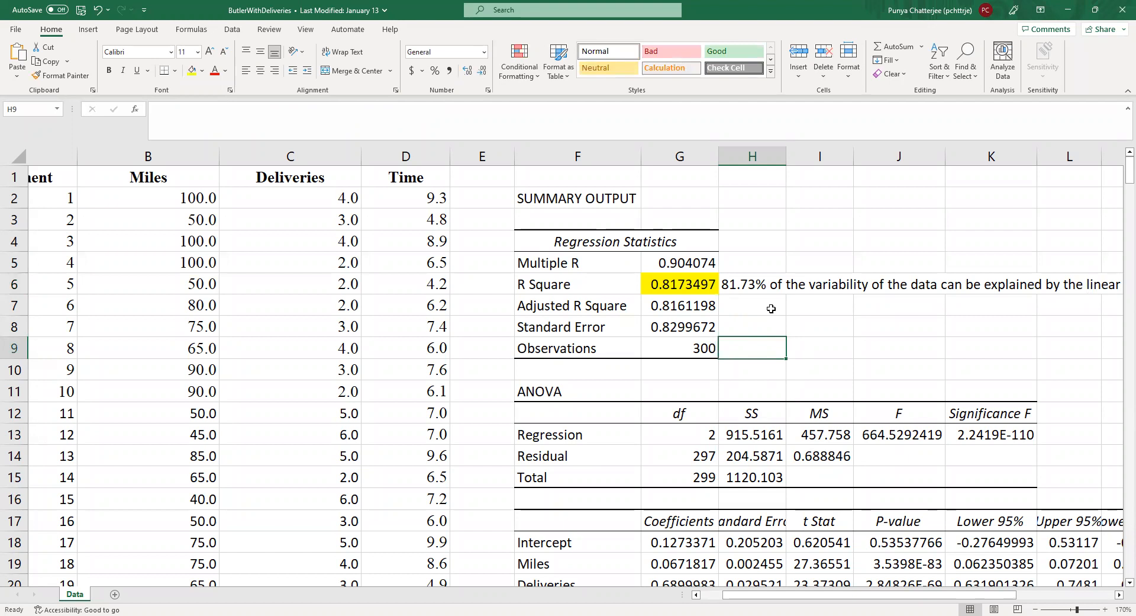
Step: Review the R Square value with its note, and the ANOVA and coefficients tables below it
{"action": "left_click", "coordinate": [754, 288]}
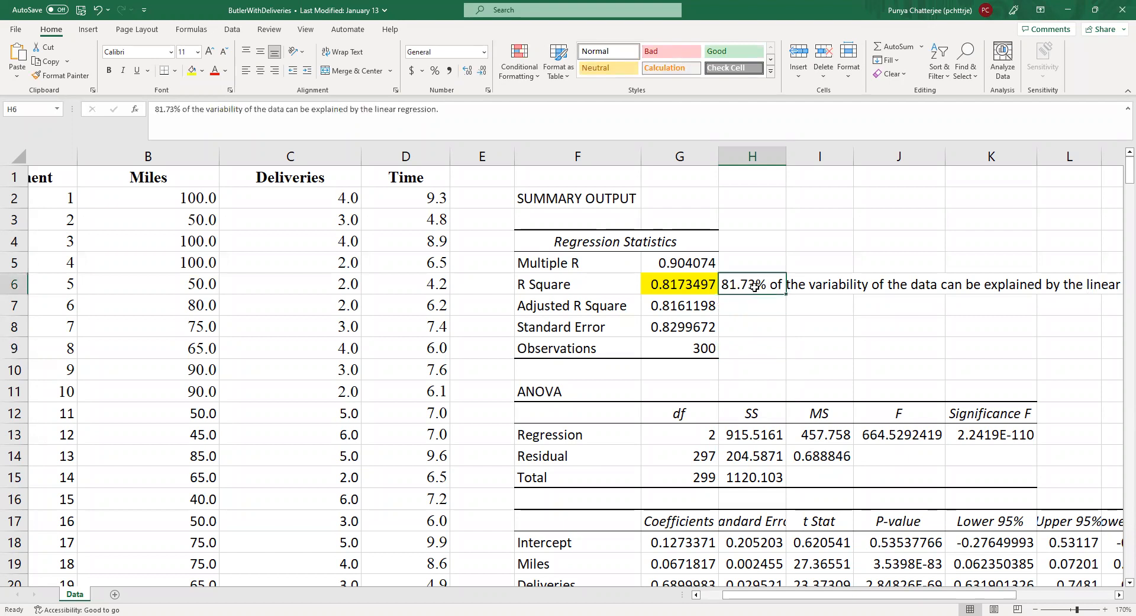
{"action": "left_click", "coordinate": [702, 280]}
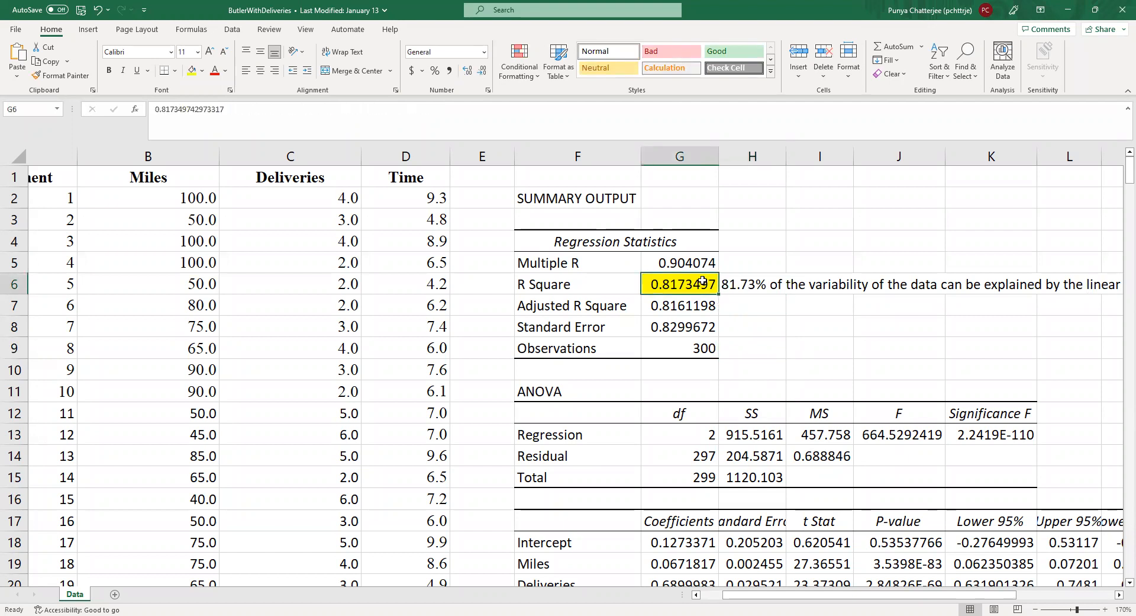
{"action": "left_click", "coordinate": [743, 290]}
{"action": "left_click", "coordinate": [677, 287]}
{"action": "scroll", "coordinate": [888, 456], "scroll_direction": "down", "scroll_amount": 1}
{"action": "scroll", "coordinate": [888, 456], "scroll_direction": "down", "scroll_amount": 3}
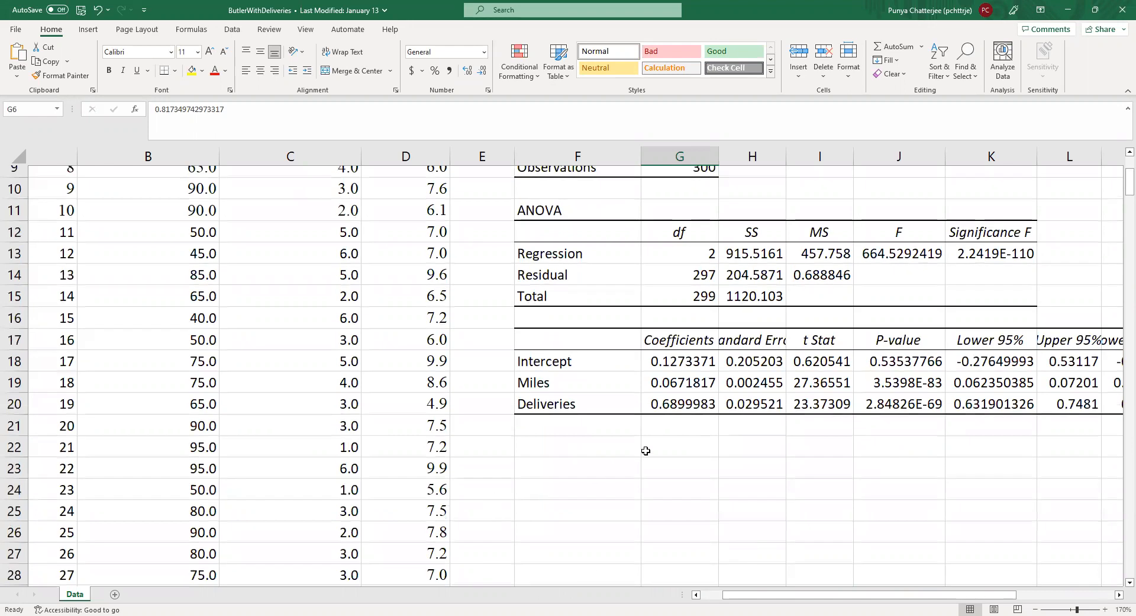
{"action": "scroll", "coordinate": [657, 453], "scroll_direction": "up", "scroll_amount": 3}
{"action": "scroll", "coordinate": [666, 459], "scroll_direction": "down", "scroll_amount": 3}
Step: Highlight the Intercept, Miles and Deliveries coefficients in G18:G20 with a yellow fill
{"action": "left_click", "coordinate": [612, 439]}
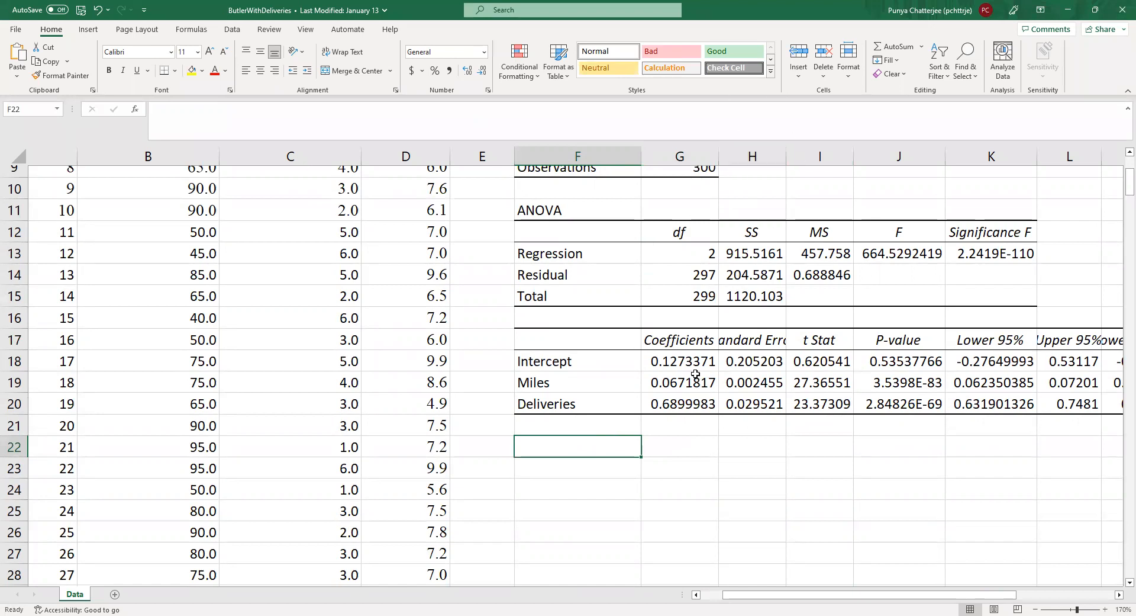
{"action": "left_click_drag", "start_coordinate": [693, 362], "coordinate": [700, 408]}
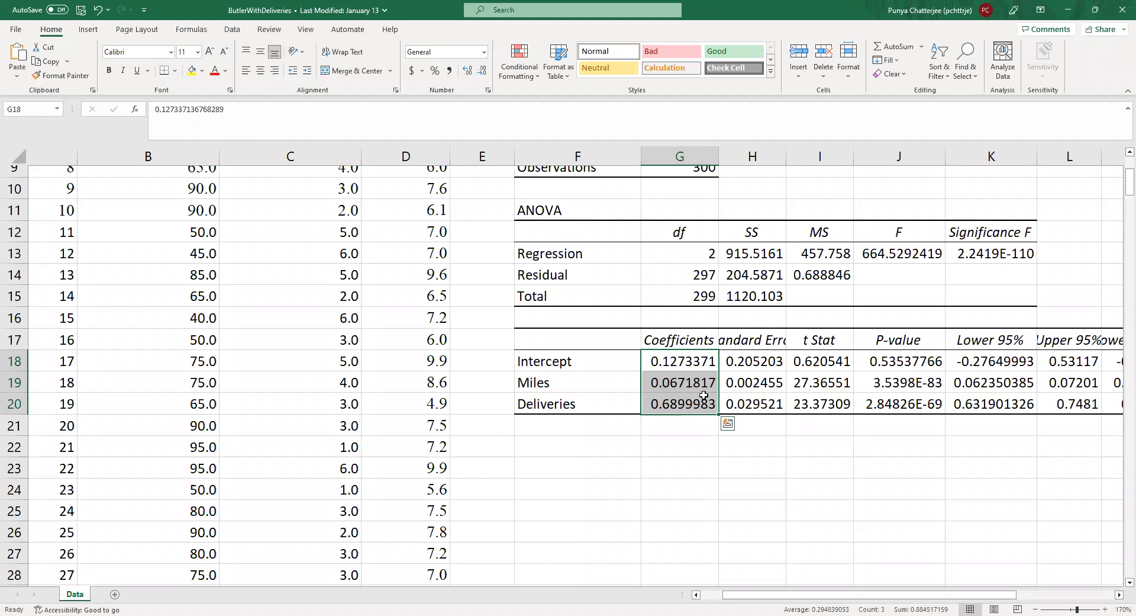
{"action": "left_click", "coordinate": [192, 71]}
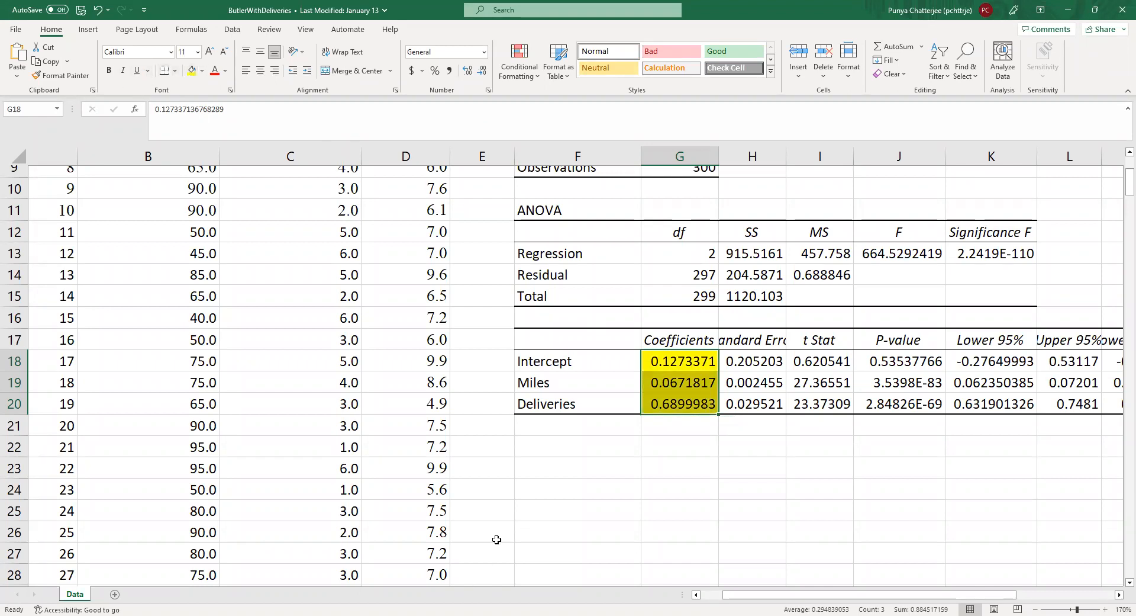
Step: Enter the label "Regression Equation:" in cell F22, below the coefficients table
{"action": "left_click", "coordinate": [579, 448]}
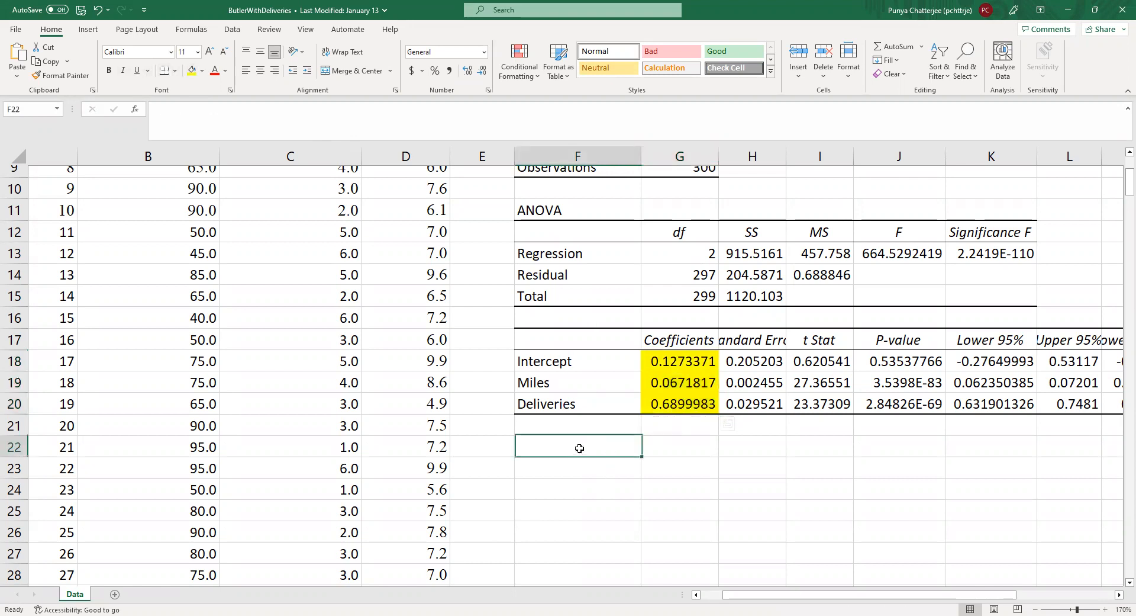
{"action": "type", "text": "Reg"}
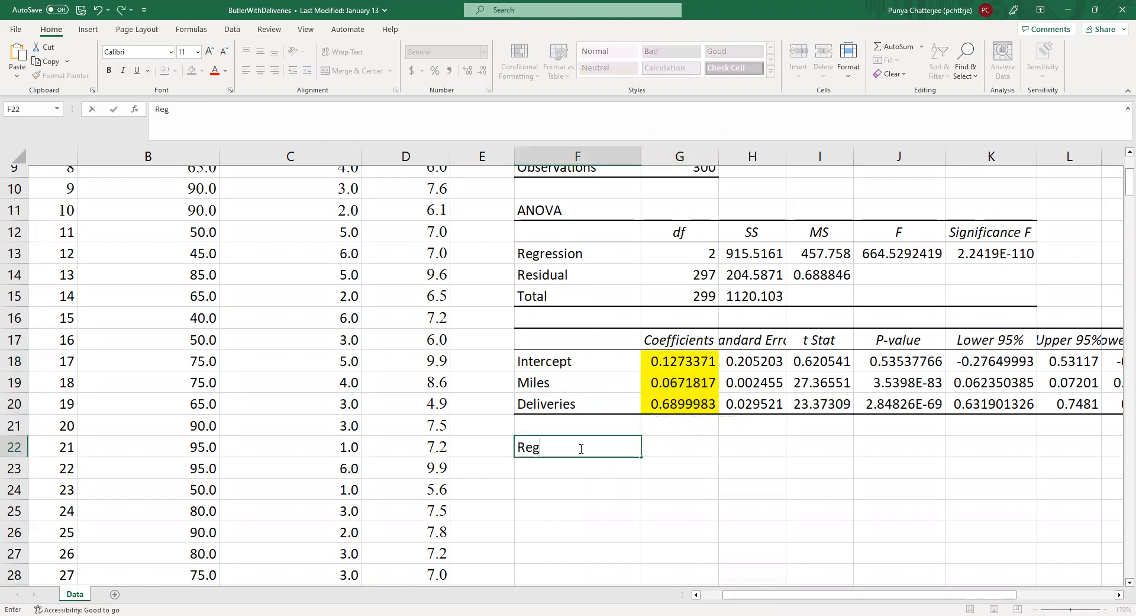
{"action": "type", "text": "ression Equation"}
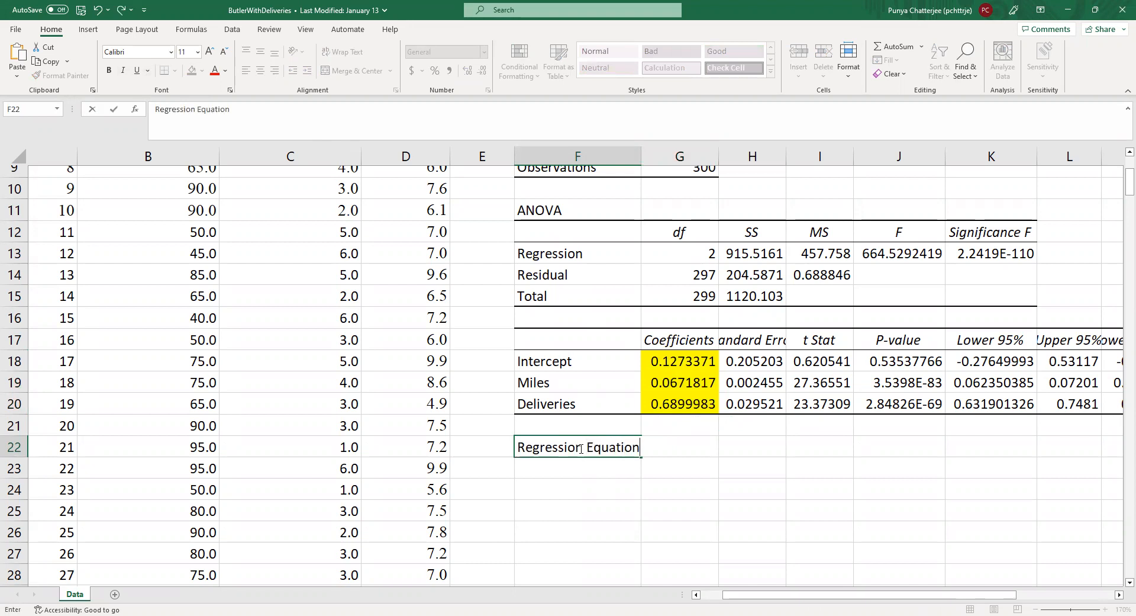
{"action": "type", "text": ":"}
{"action": "key", "text": "Return"}
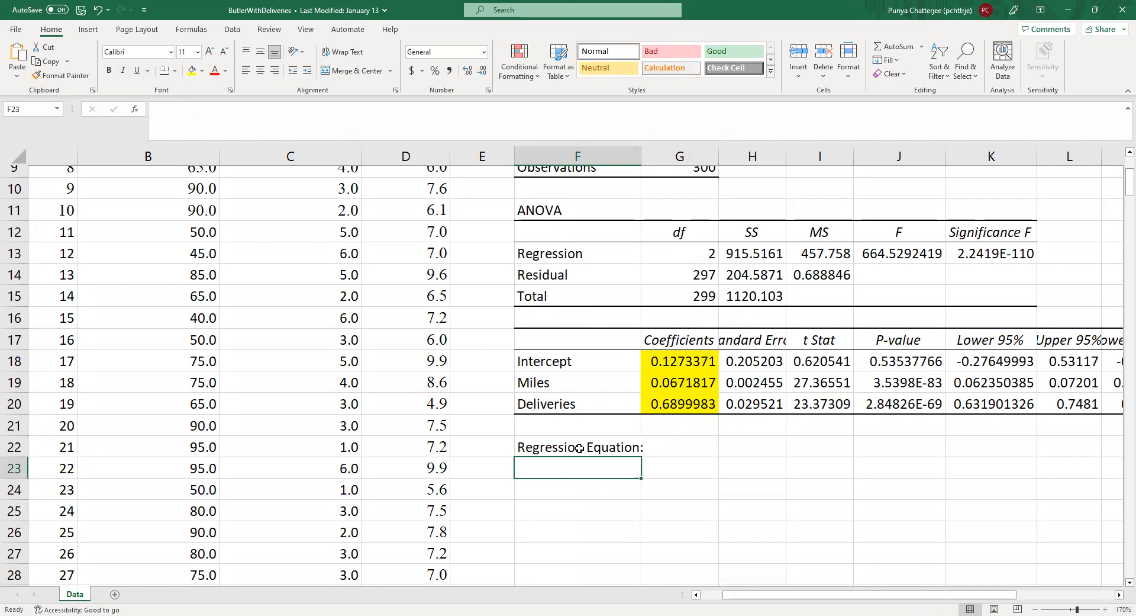
Step: Start the regression equation in cell F23 with the text "Time ="
{"action": "type", "text": "E"}
{"action": "key", "text": "BackSpace"}
{"action": "type", "text": "T"}
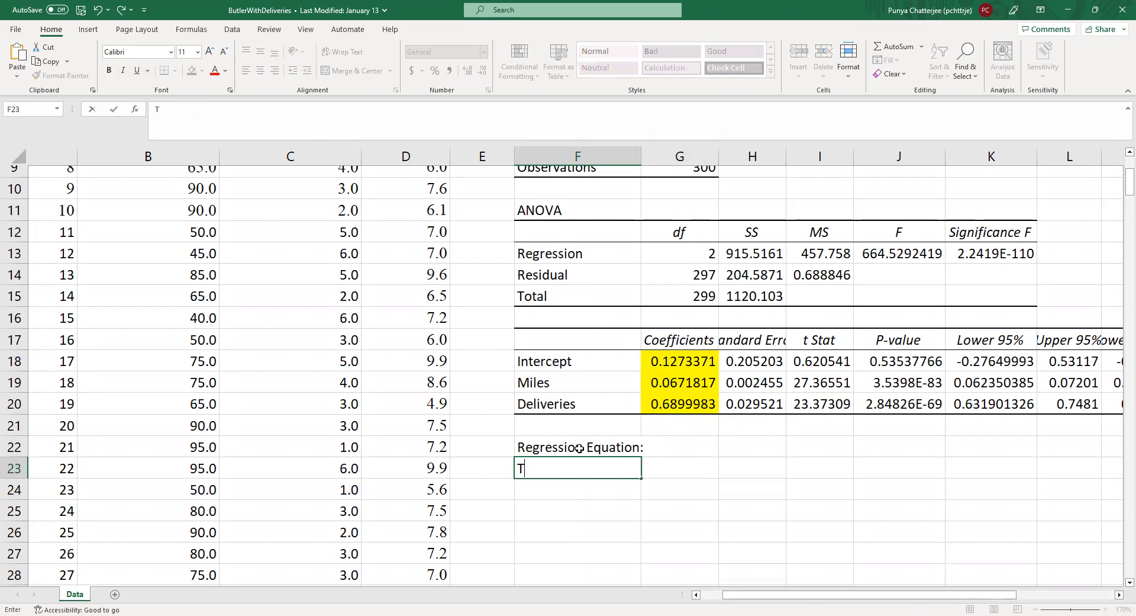
{"action": "type", "text": "ime ="}
{"action": "key", "text": "Left"}
{"action": "key", "text": "Left"}
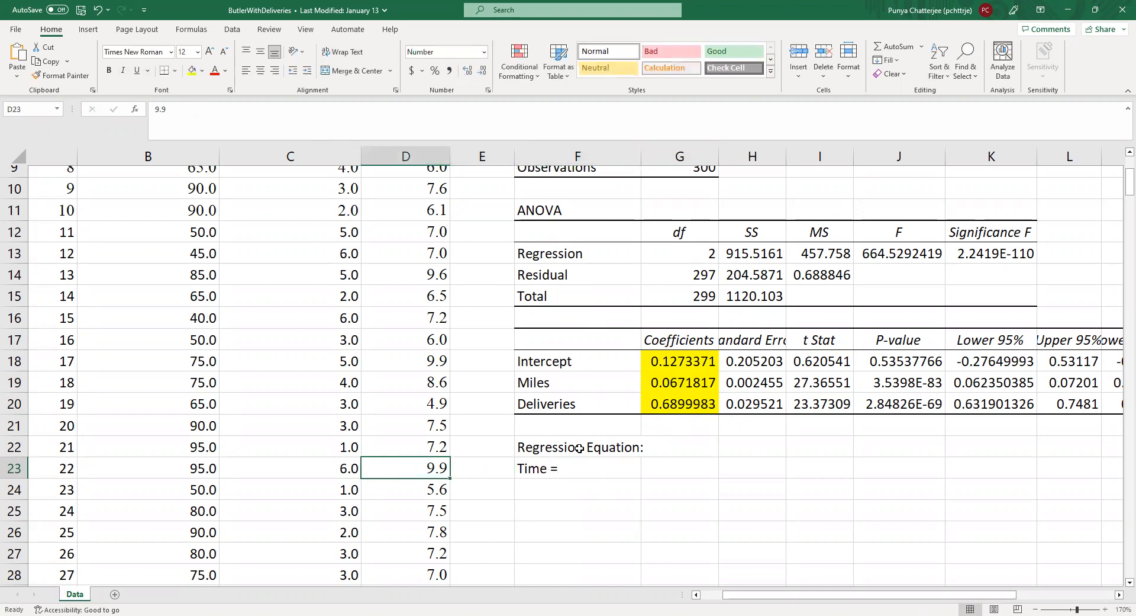
Step: Insert "(y)" after Time in cell F23 so that the equation starts with "Time(y) ="
{"action": "left_click", "coordinate": [551, 469]}
{"action": "double_click", "coordinate": [553, 469]}
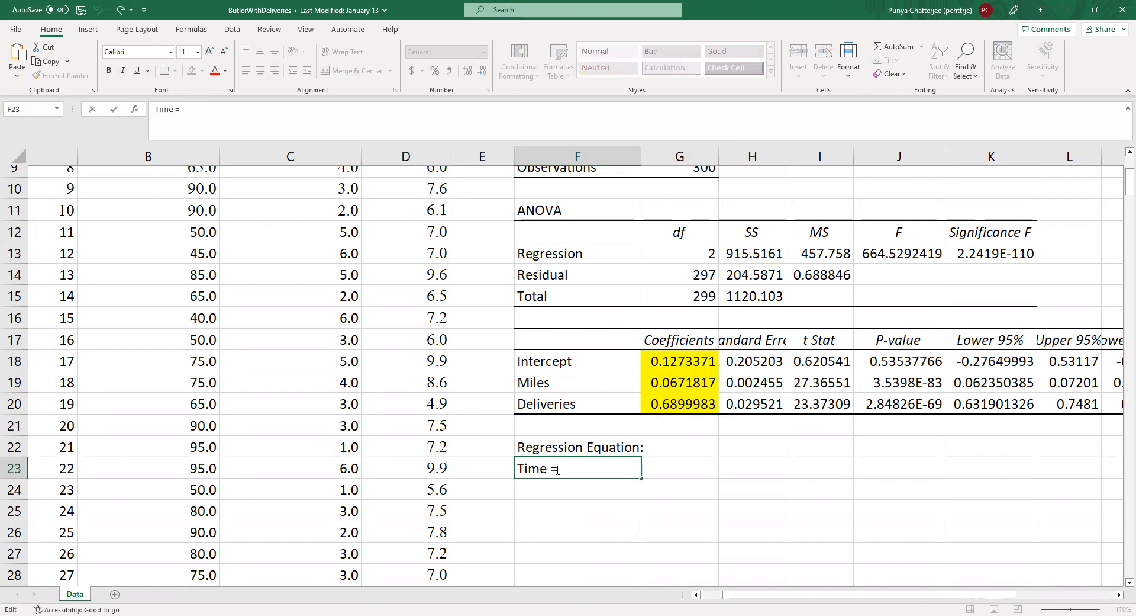
{"action": "type", "text": "(y)"}
{"action": "left_click", "coordinate": [675, 361]}
Step: Add the intercept 0.12733 after the equals sign of the equation in cell F23
{"action": "left_click", "coordinate": [584, 467]}
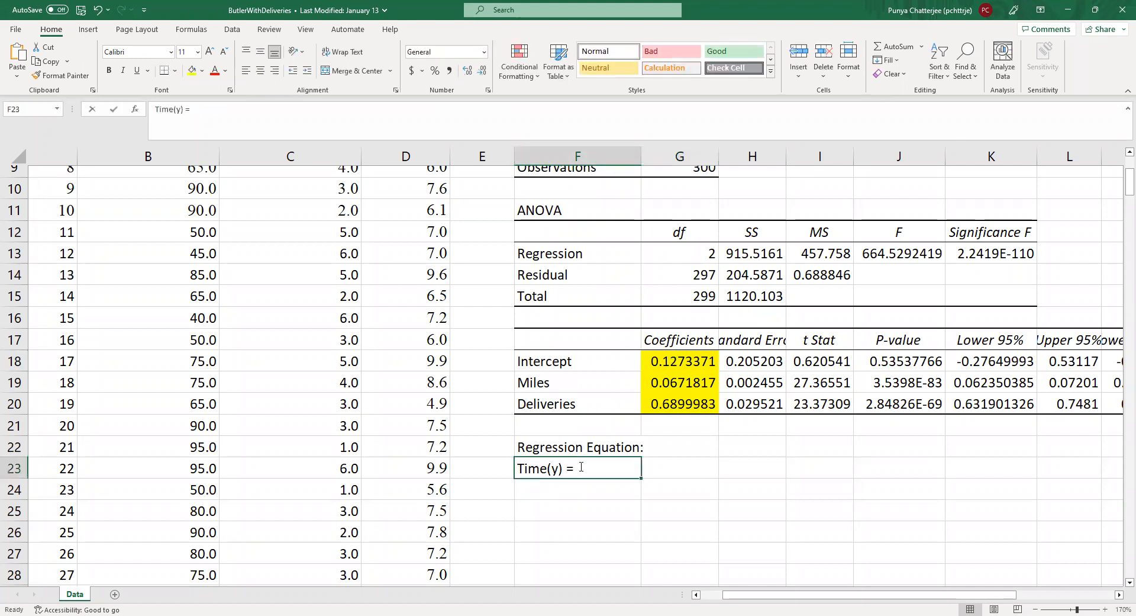
{"action": "double_click", "coordinate": [593, 477]}
{"action": "type", "text": "0.12"}
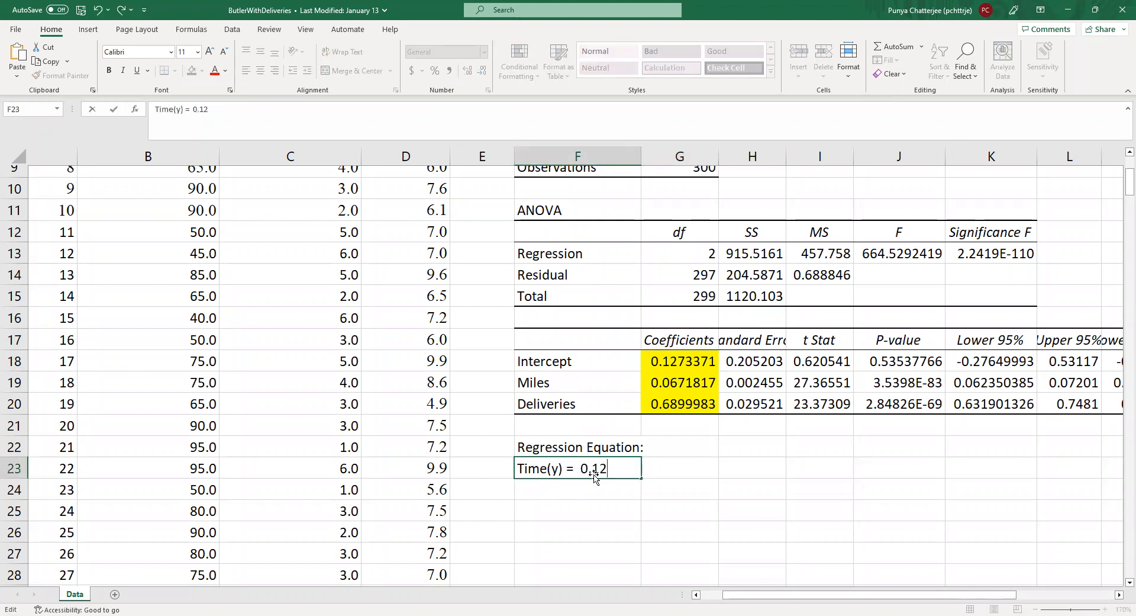
{"action": "type", "text": "733"}
Step: Append the Miles term "+ 0.06718*Miles" to the regression equation in cell F23
{"action": "type", "text": "+ 0."}
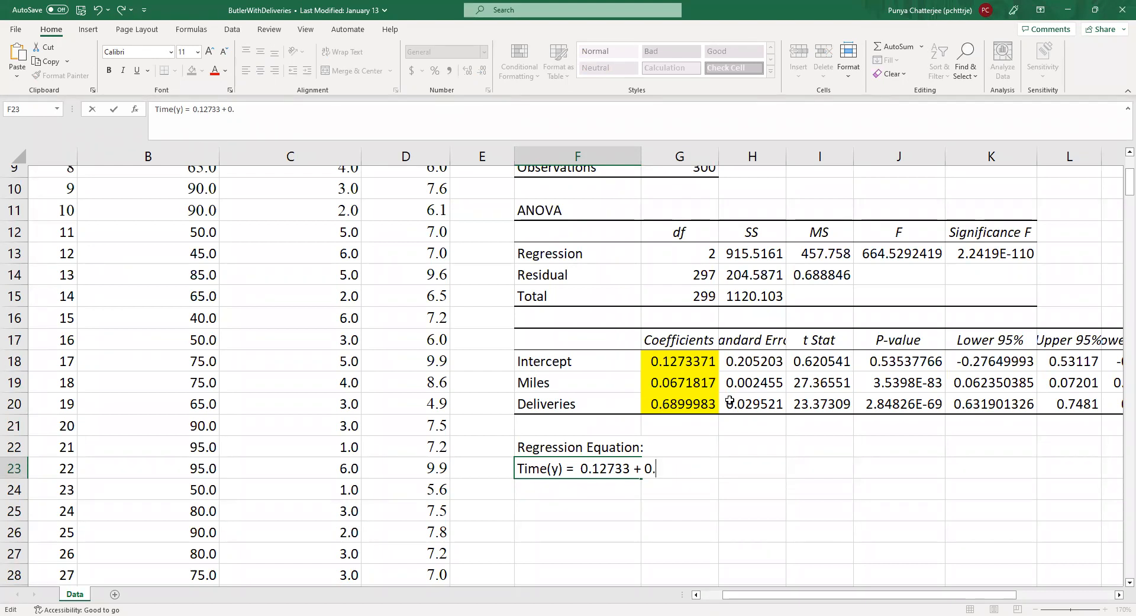
{"action": "type", "text": "06718*Miles"}
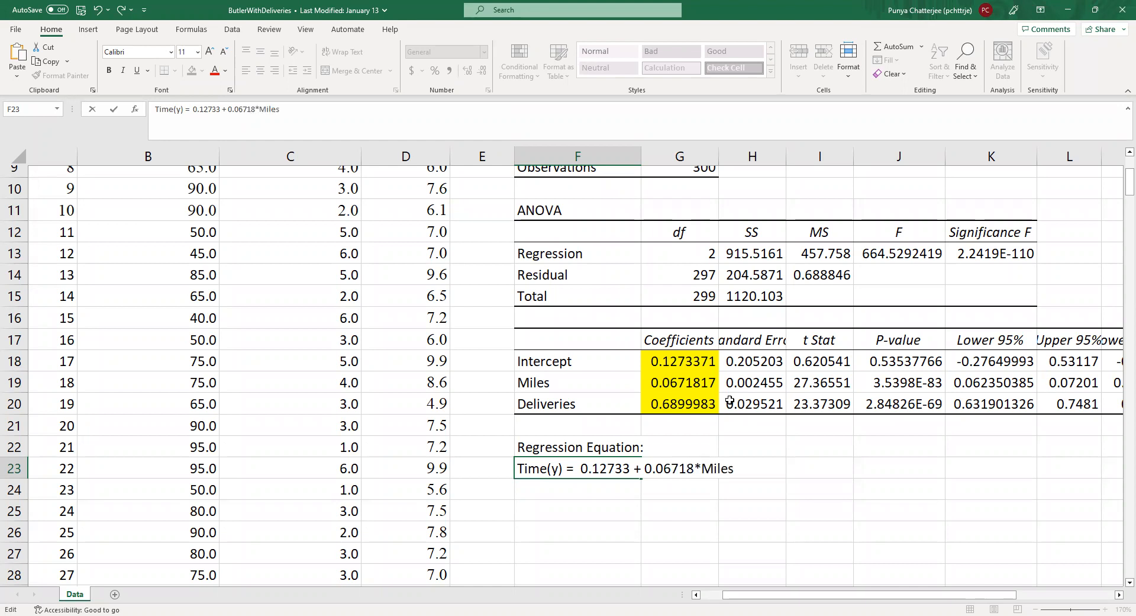
{"action": "type", "text": " + 0.6899*De"}
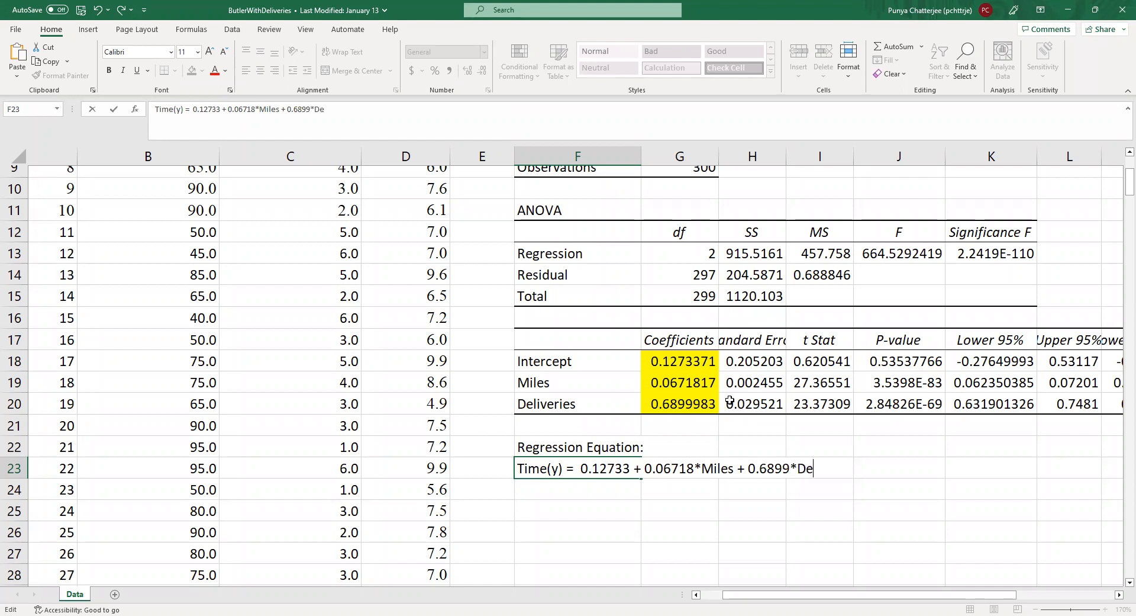
{"action": "type", "text": "liveries"}
Step: Append the Deliveries term "+ 0.6899*Deliveries" to the regression equation in cell F23
{"action": "left_click", "coordinate": [762, 507]}
{"action": "left_click", "coordinate": [590, 473]}
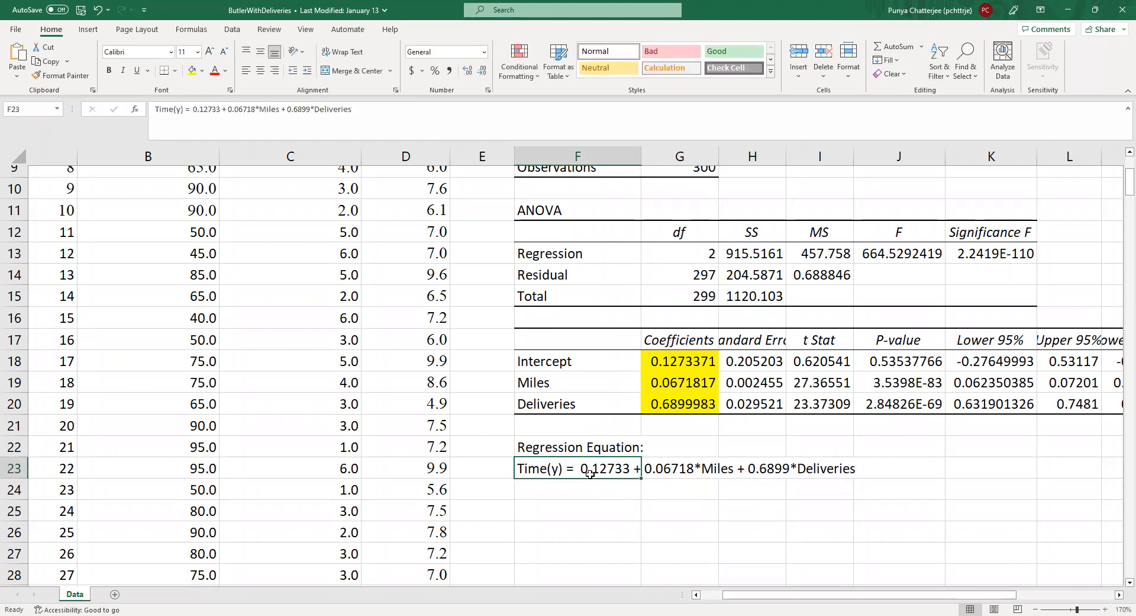
Step: Begin a question in cell F25 with the text "What is the estimated delivery time when the"
{"action": "left_click", "coordinate": [595, 511]}
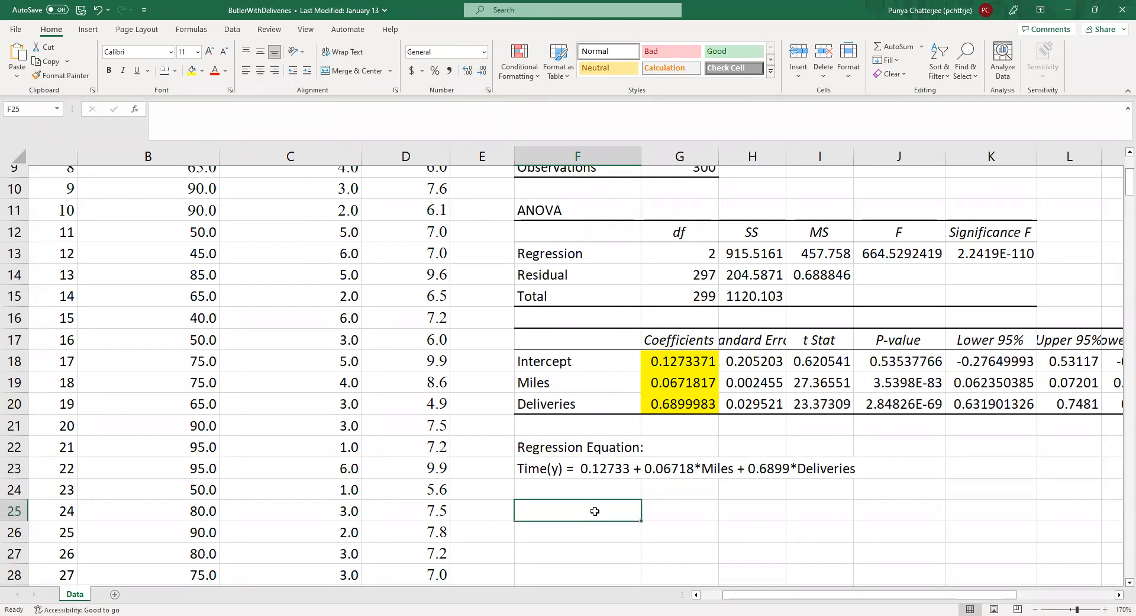
{"action": "type", "text": "What is t"}
{"action": "key", "text": "BackSpace"}
{"action": "type", "text": "is the e"}
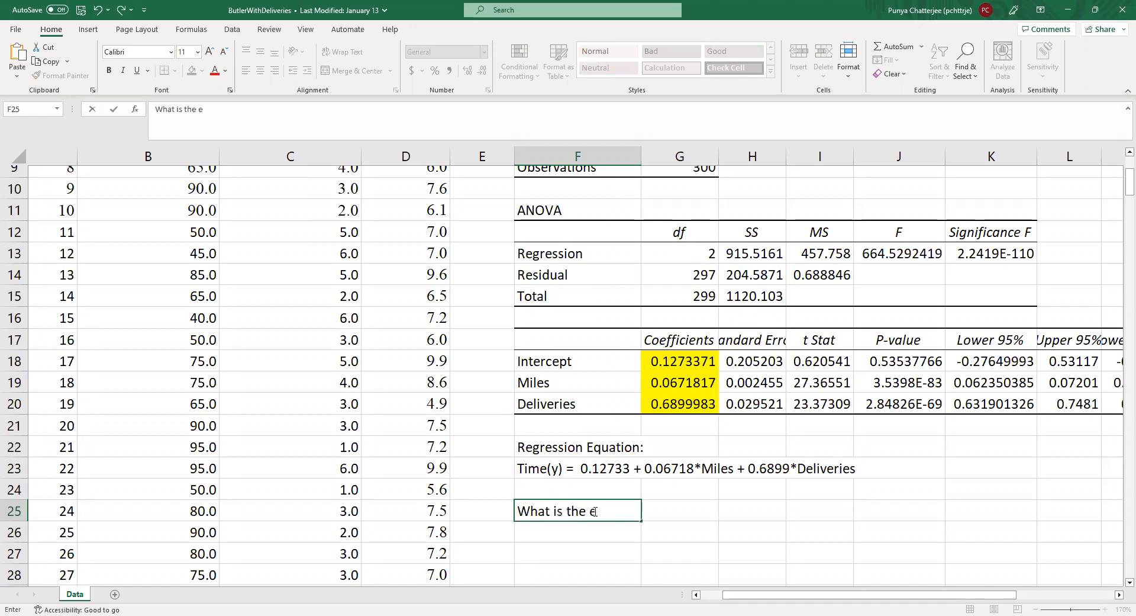
{"action": "type", "text": "stimated deli"}
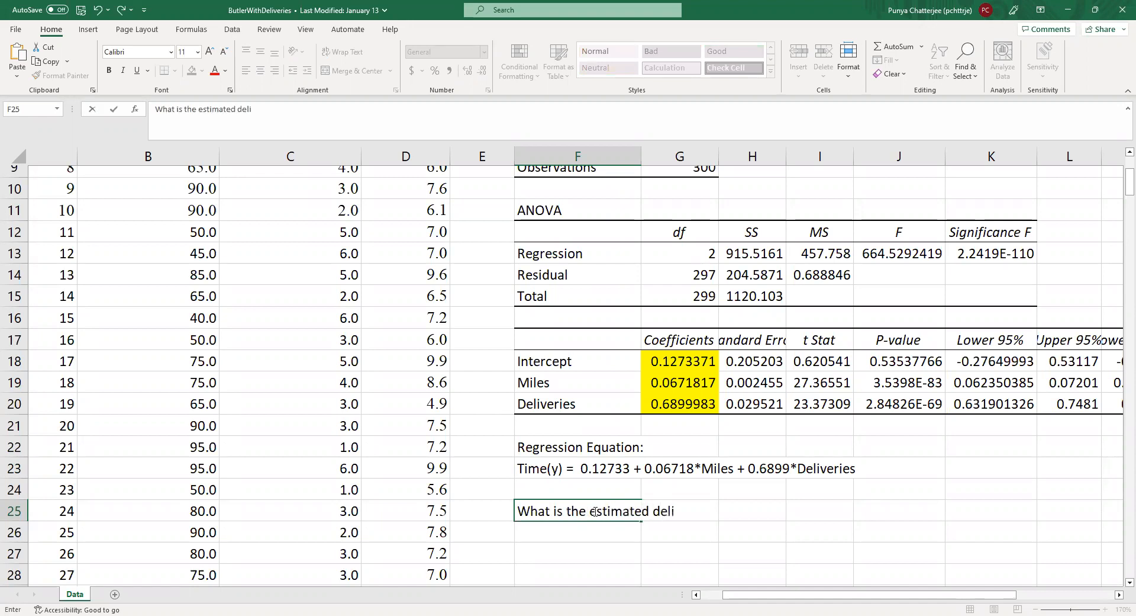
{"action": "type", "text": "very time when the de"}
{"action": "key", "text": "BackSpace"}
{"action": "key", "text": "BackSpace"}
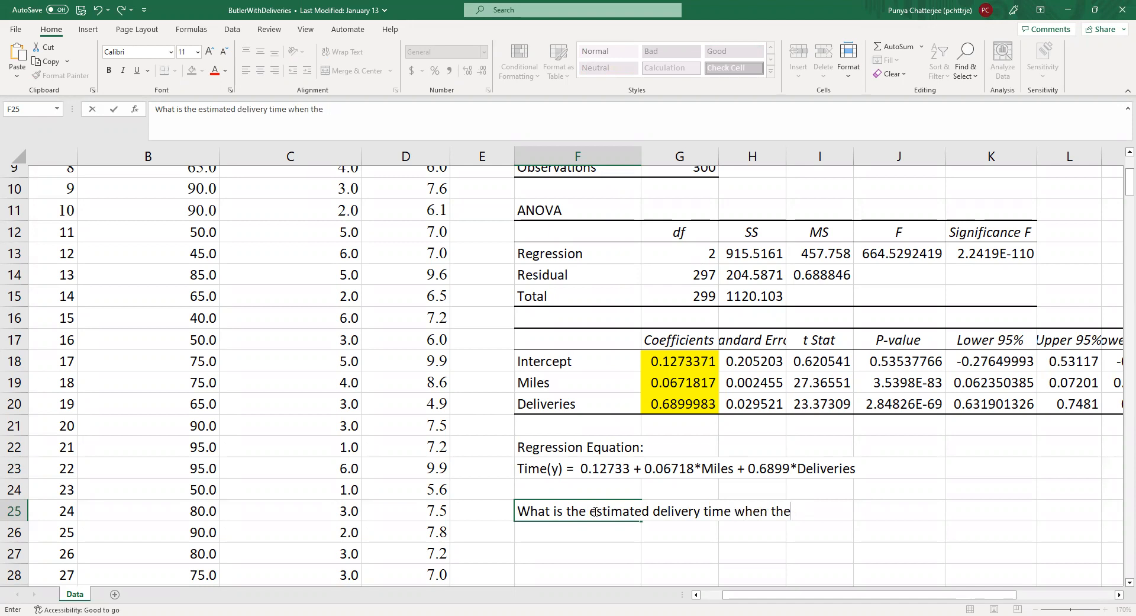
Step: Complete the question in cell F25 with "person has to travel 100 miles and perform 10 deliveries?"
{"action": "type", "text": "person has to tr"}
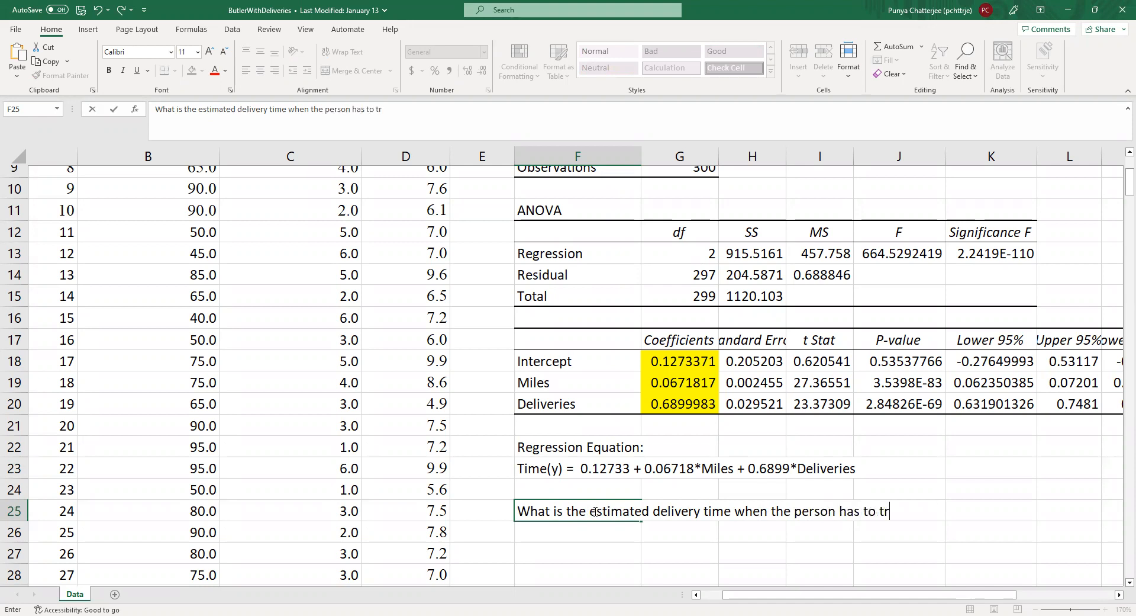
{"action": "type", "text": "avel 100 miles and"}
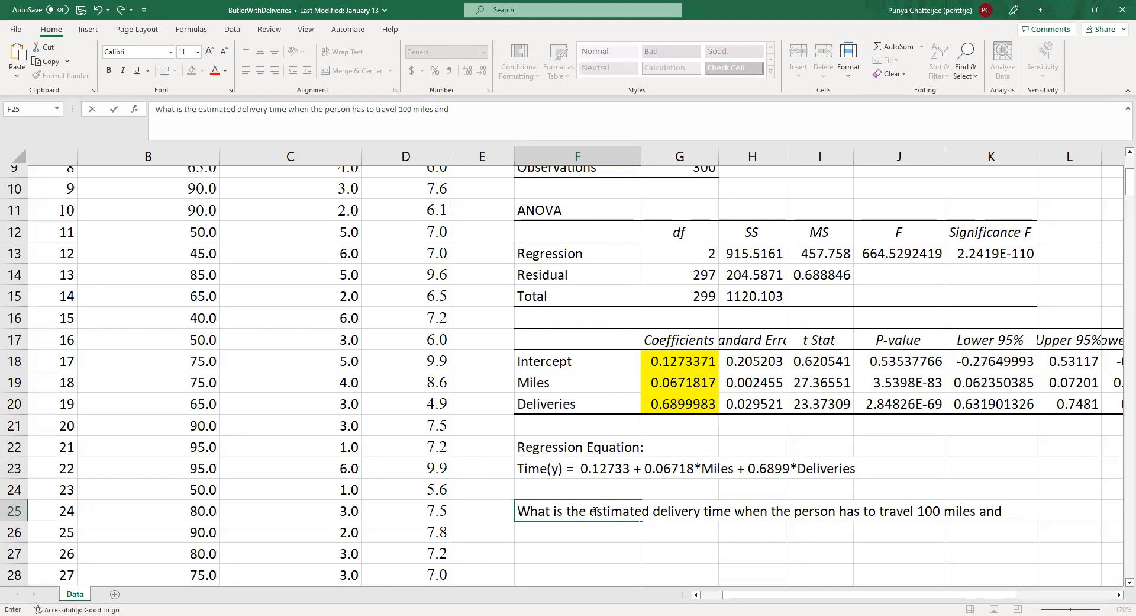
{"action": "type", "text": " perform 10 deliver"}
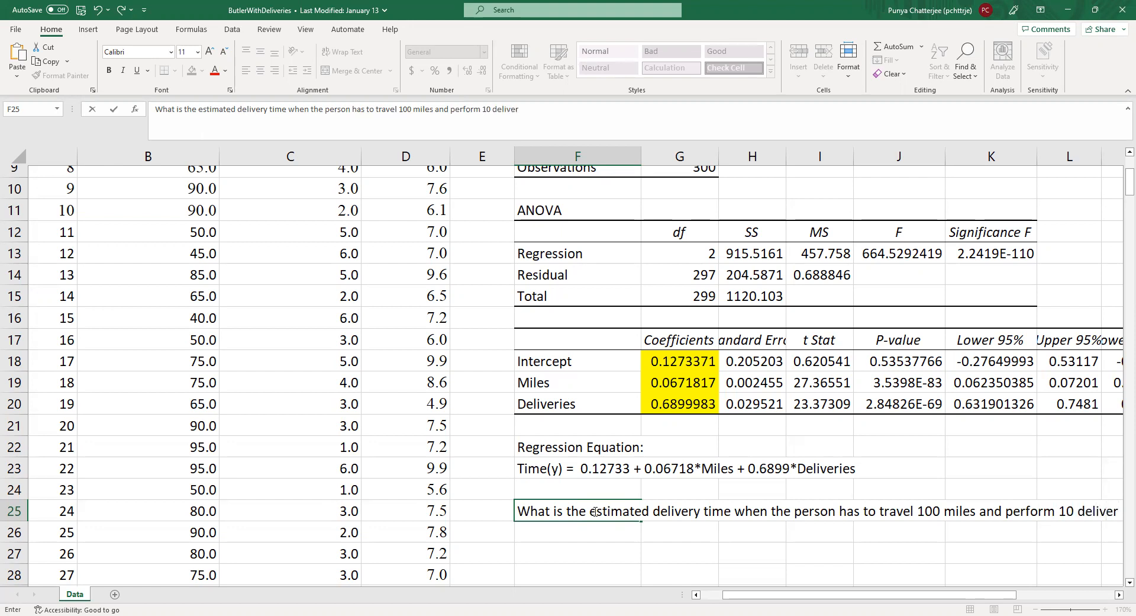
{"action": "type", "text": "ies?"}
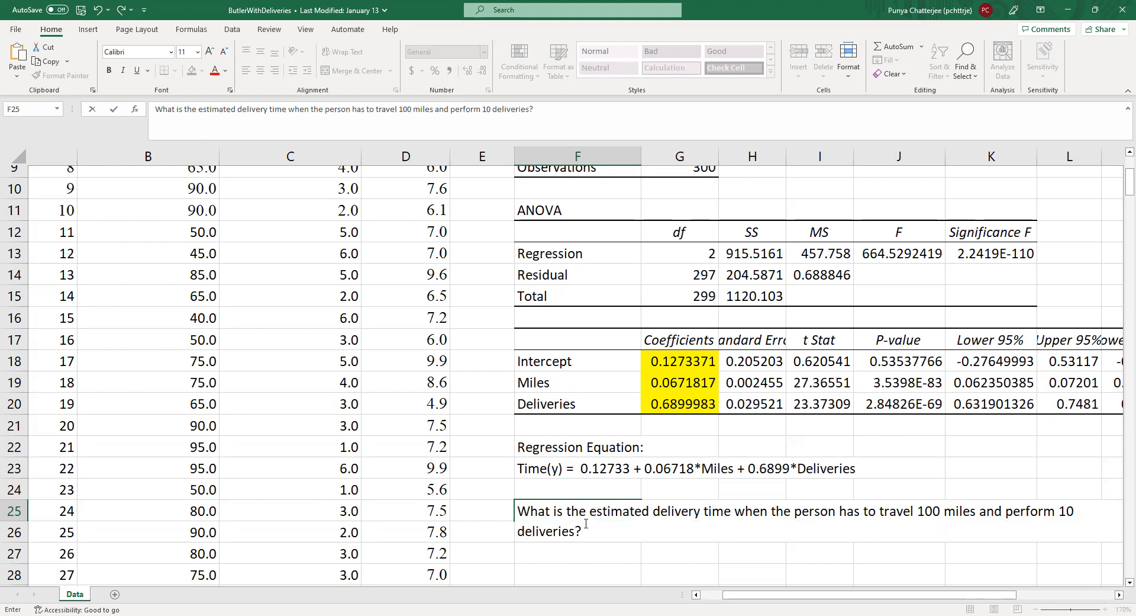
{"action": "left_click", "coordinate": [581, 549]}
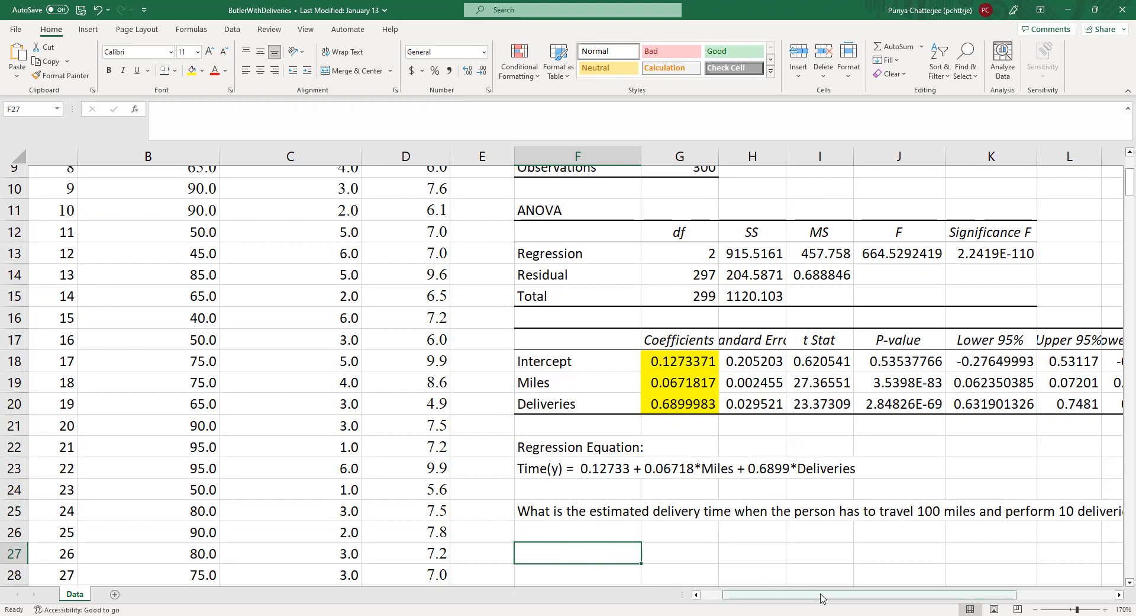
Step: Enter the label "Estimated time" in cell F27, below the delivery time question
{"action": "left_click_drag", "start_coordinate": [820, 597], "coordinate": [873, 595]}
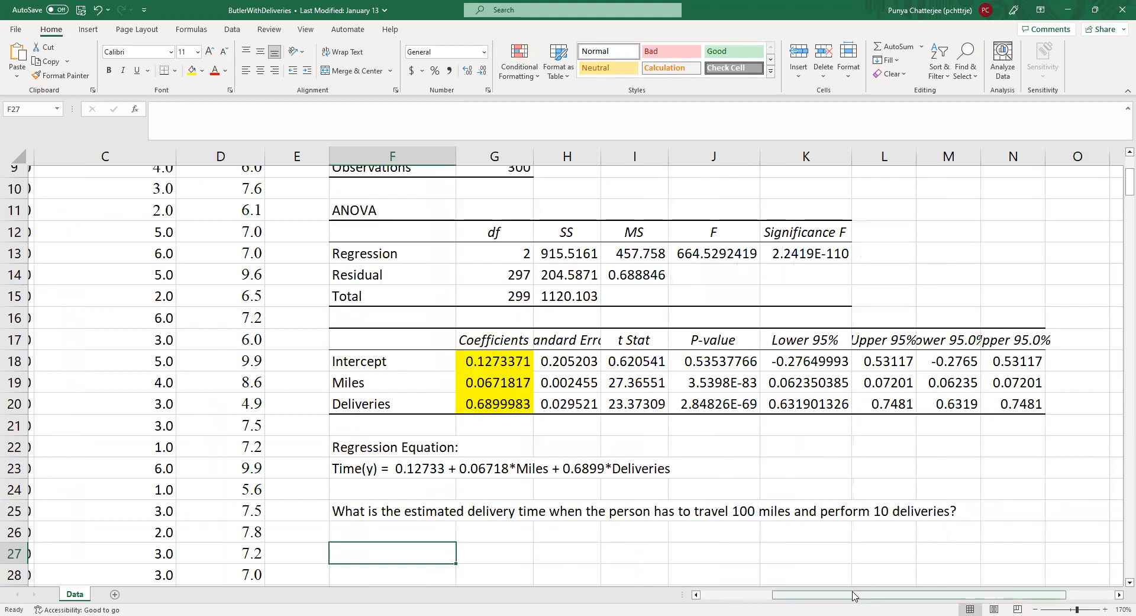
{"action": "left_click_drag", "start_coordinate": [810, 595], "coordinate": [763, 596]}
{"action": "scroll", "coordinate": [657, 471], "scroll_direction": "down", "scroll_amount": 2}
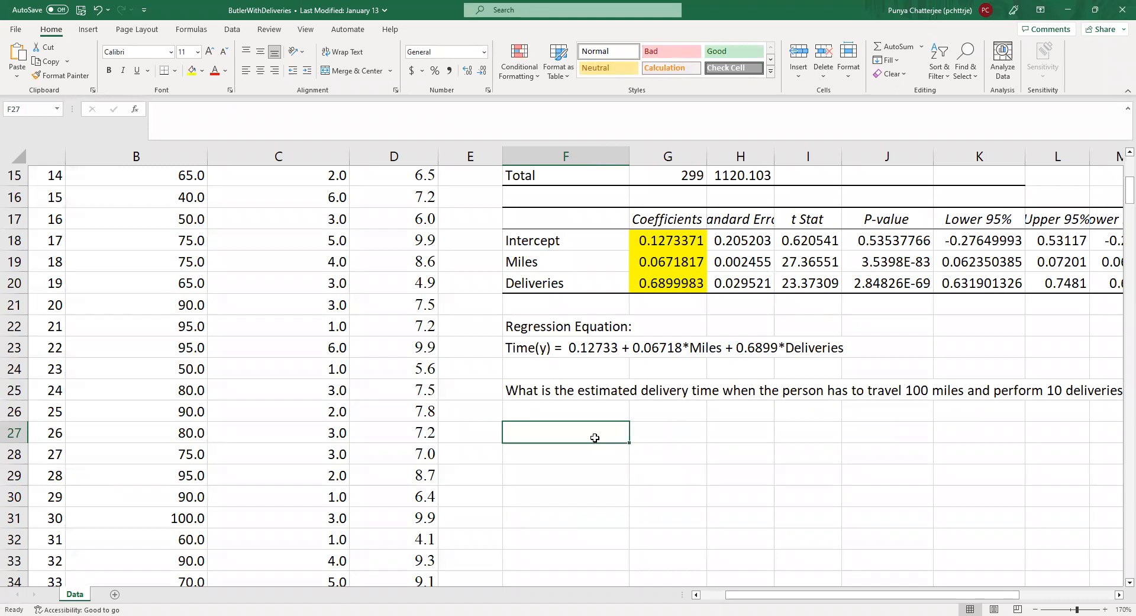
{"action": "type", "text": "Estimated"}
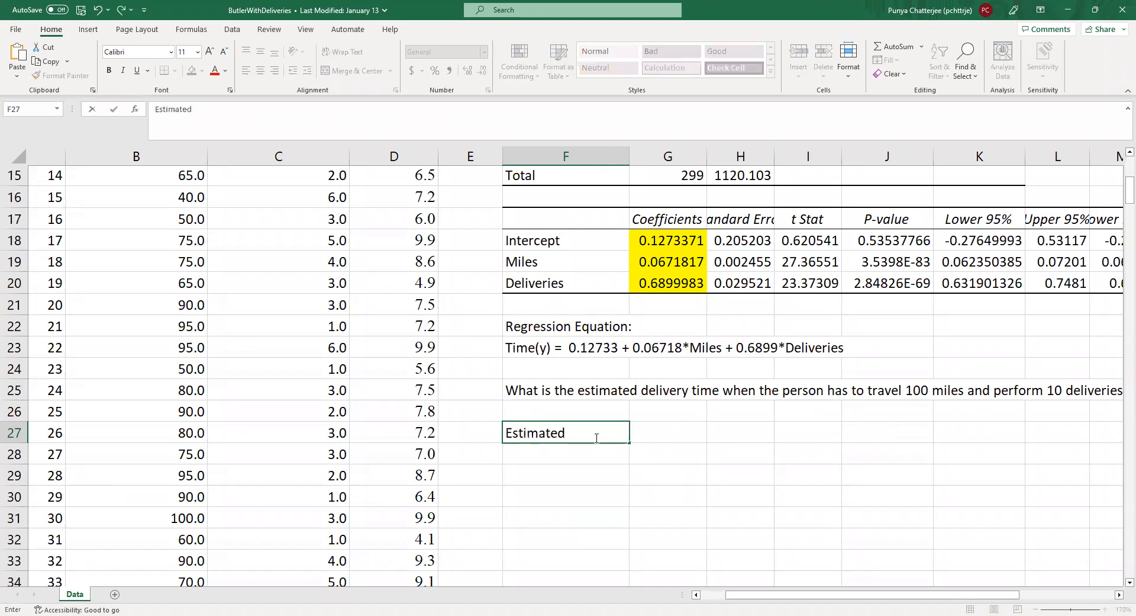
{"action": "type", "text": " time"}
{"action": "key", "text": "Tab"}
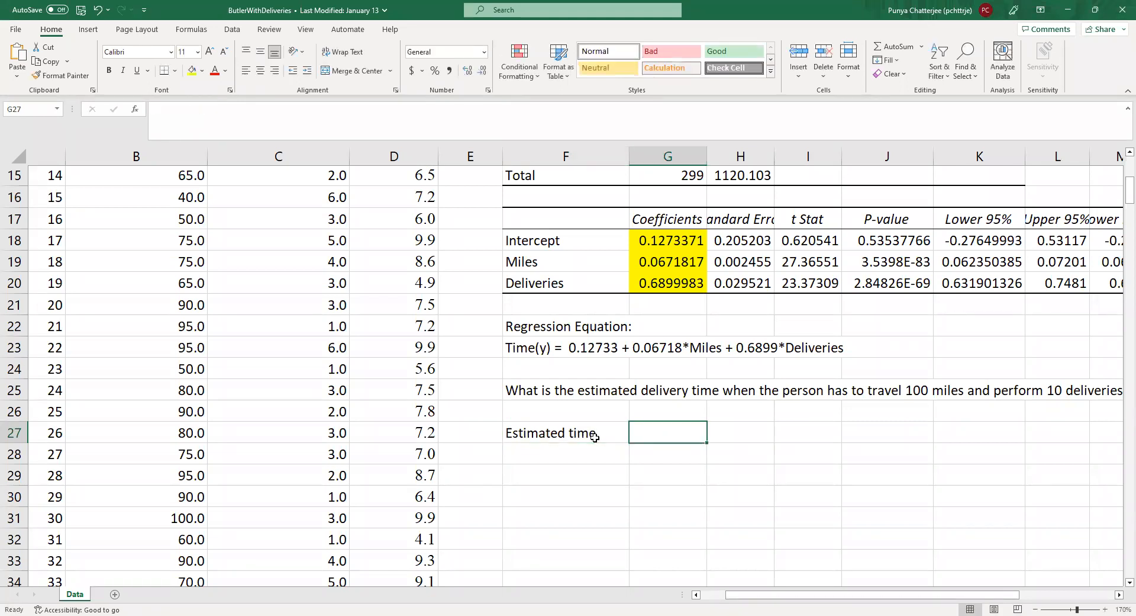
{"action": "type", "text": "="}
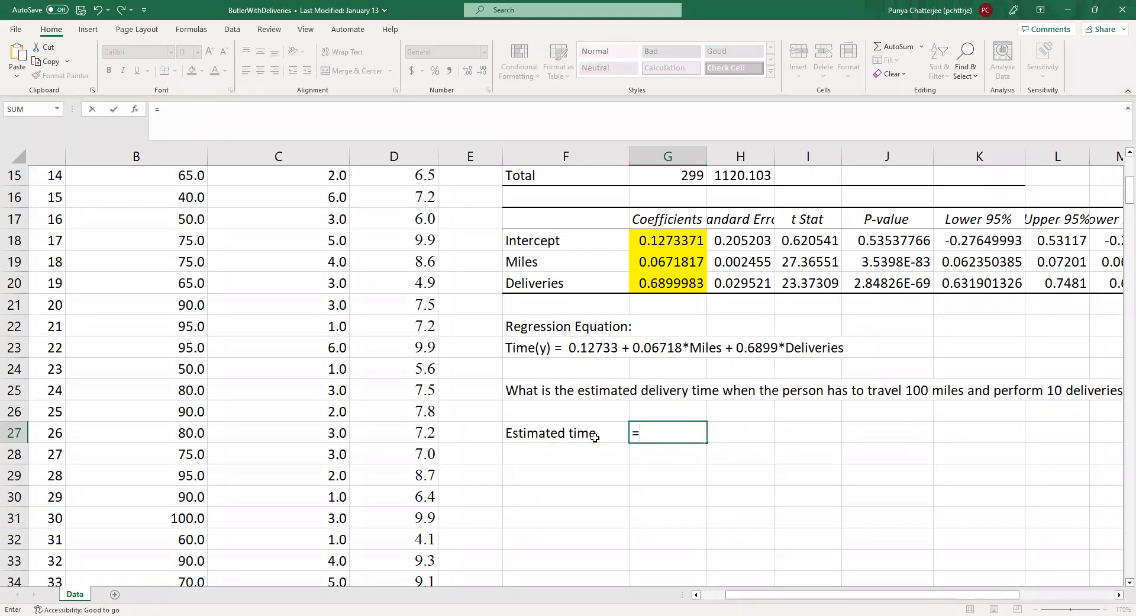
{"action": "key", "text": "Escape"}
Step: Enter the coefficient labels b0, b1 and b2 in cells I27, J27 and K27
{"action": "left_click", "coordinate": [821, 440]}
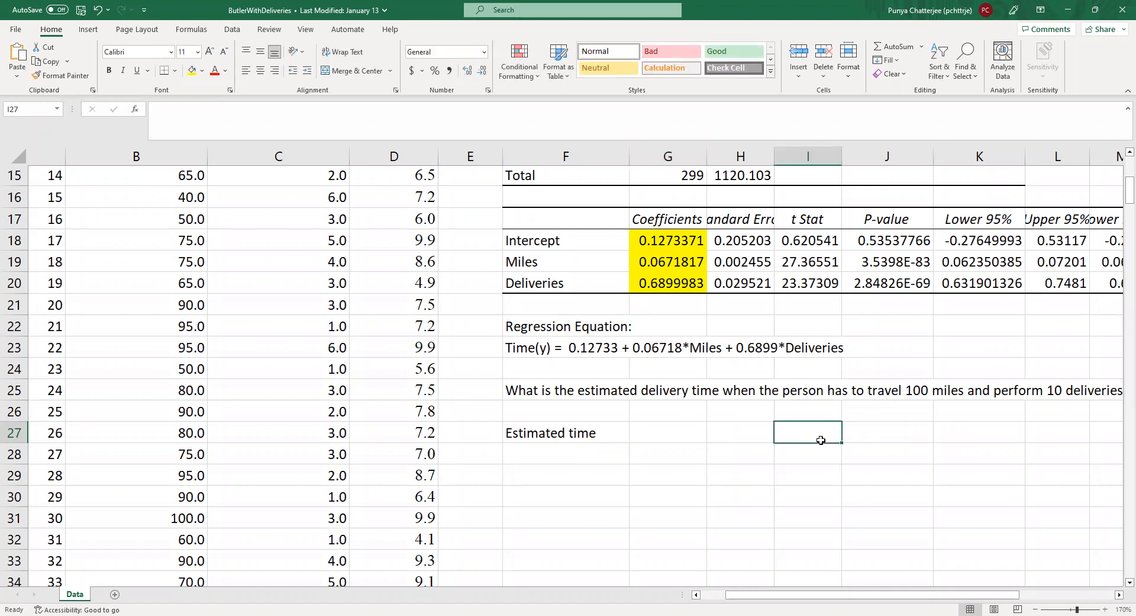
{"action": "type", "text": "b1"}
{"action": "key", "text": "BackSpace"}
{"action": "type", "text": "0"}
{"action": "key", "text": "Tab"}
{"action": "type", "text": "b1"}
{"action": "key", "text": "Tab"}
{"action": "type", "text": "b2"}
{"action": "key", "text": "Down"}
Step: Enter the coefficients 0.12733, 0.06718 and 0.6899 under b0, b1 and b2 in cells I28 to K28
{"action": "key", "text": "Left"}
{"action": "key", "text": "Left"}
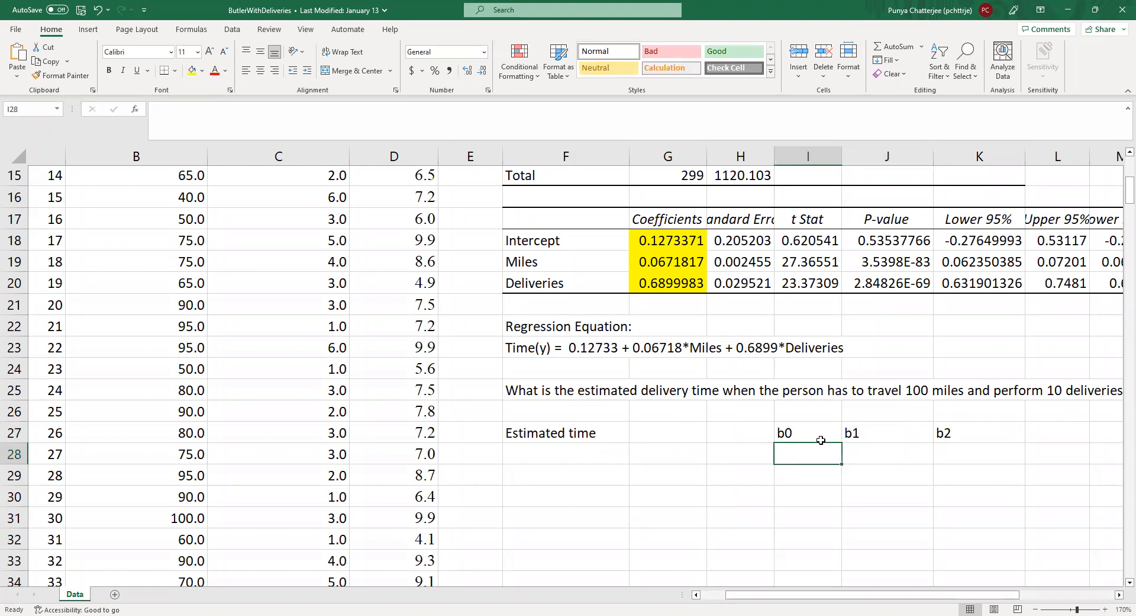
{"action": "type", "text": "0."}
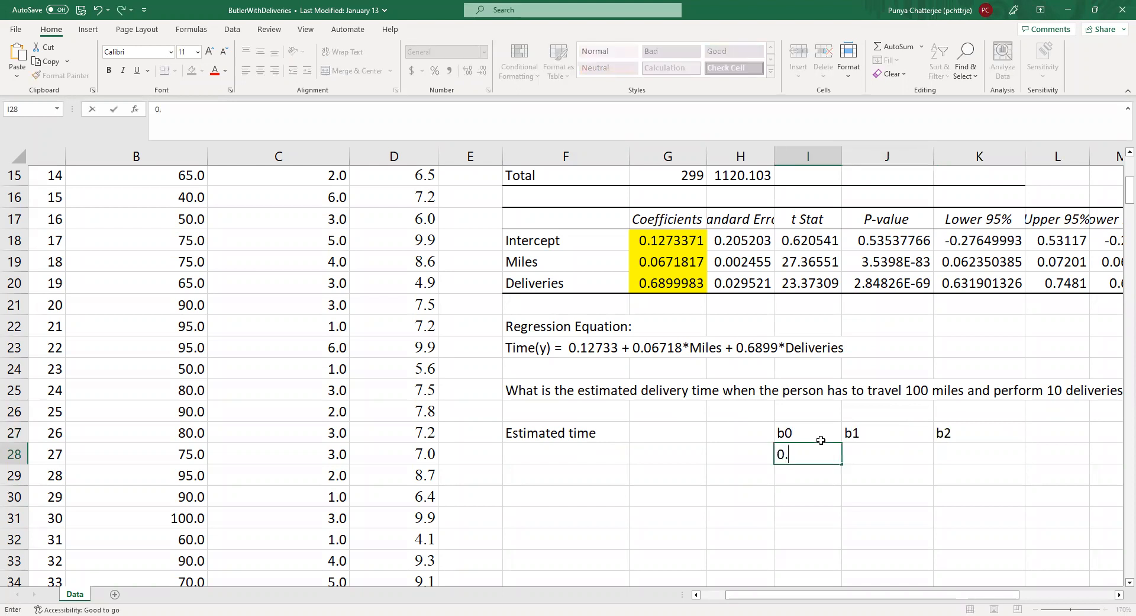
{"action": "type", "text": "12733"}
{"action": "key", "text": "Tab"}
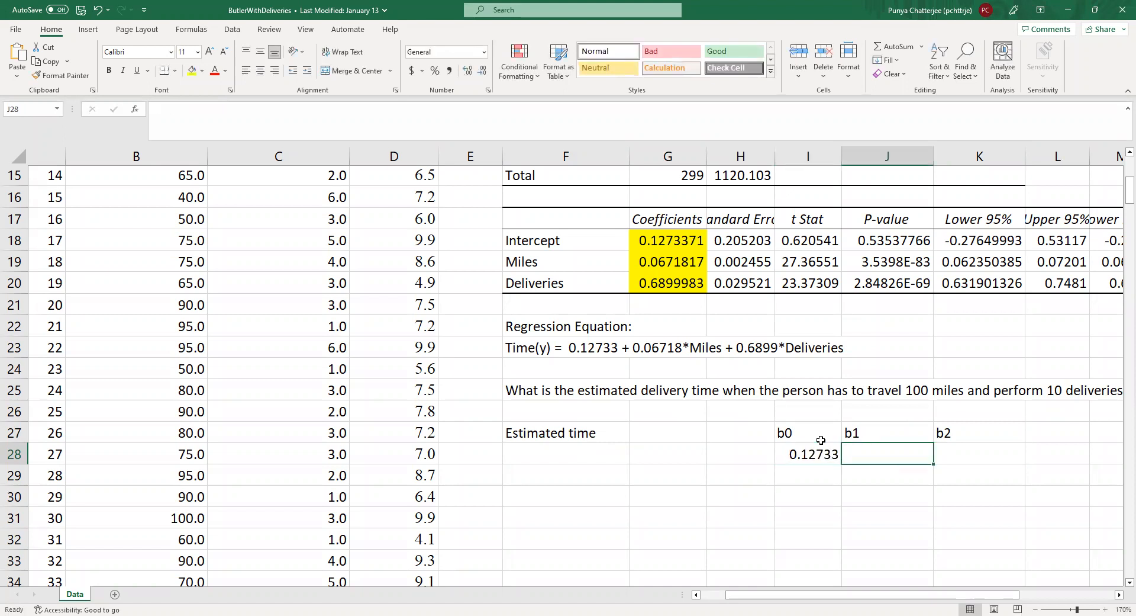
{"action": "type", "text": "0.0"}
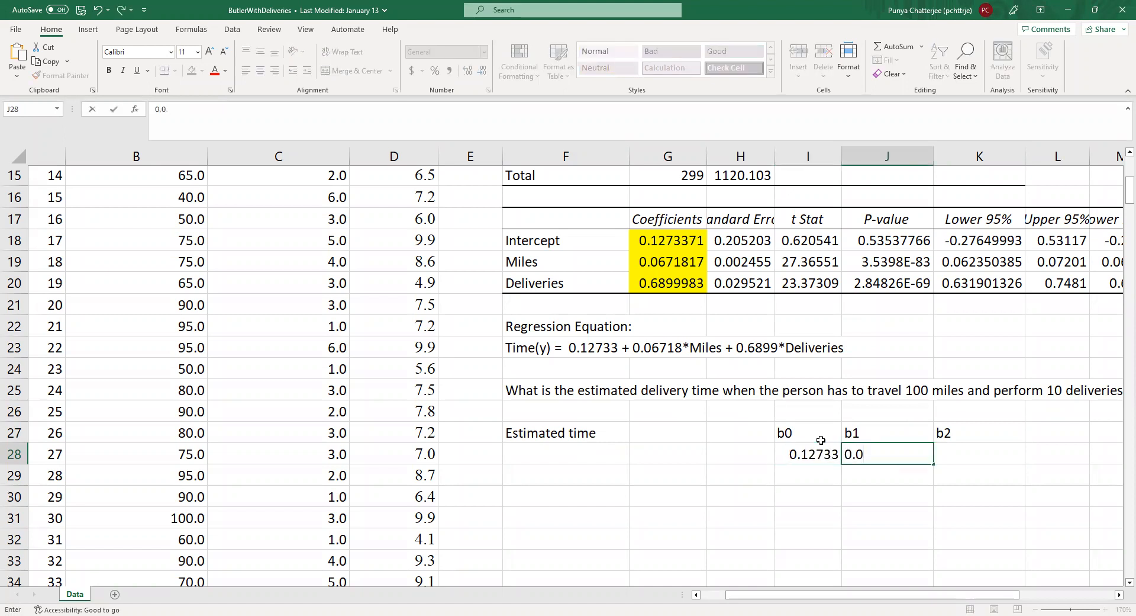
{"action": "type", "text": "6718"}
{"action": "key", "text": "Tab"}
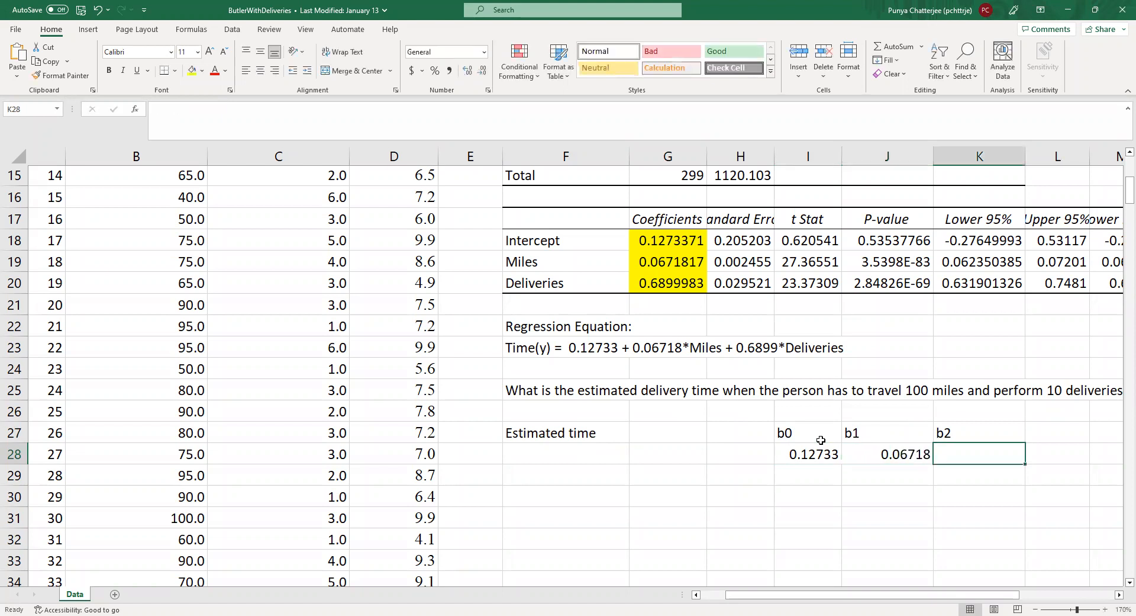
{"action": "type", "text": "0.6899"}
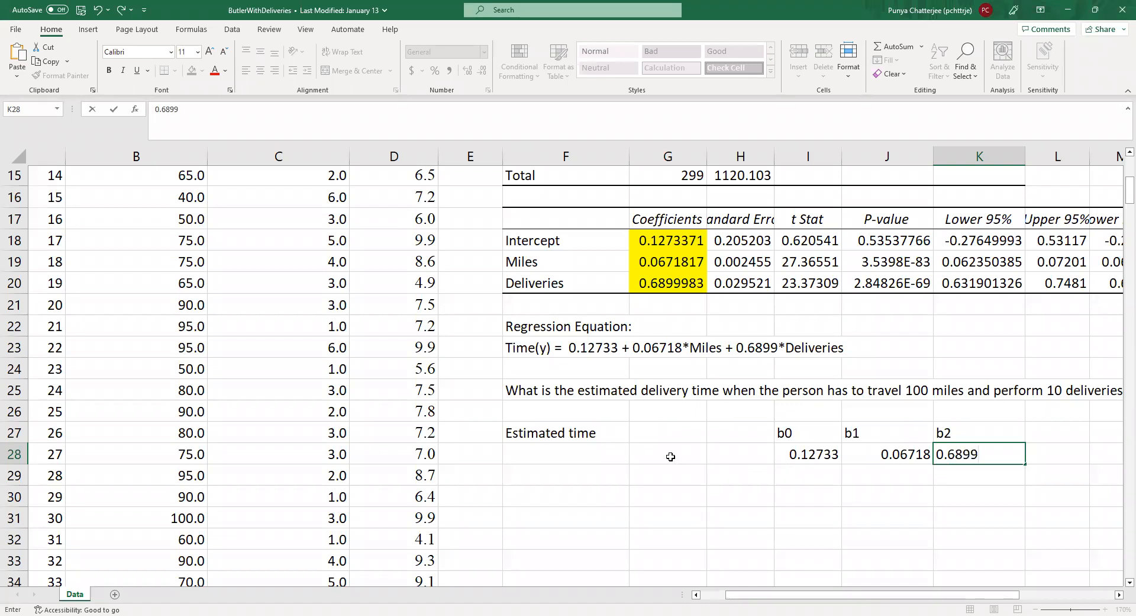
Step: Calculate the estimated time in cell G27 with the formula =I28+J28*100+K28*10
{"action": "left_click", "coordinate": [652, 437]}
{"action": "type", "text": "="}
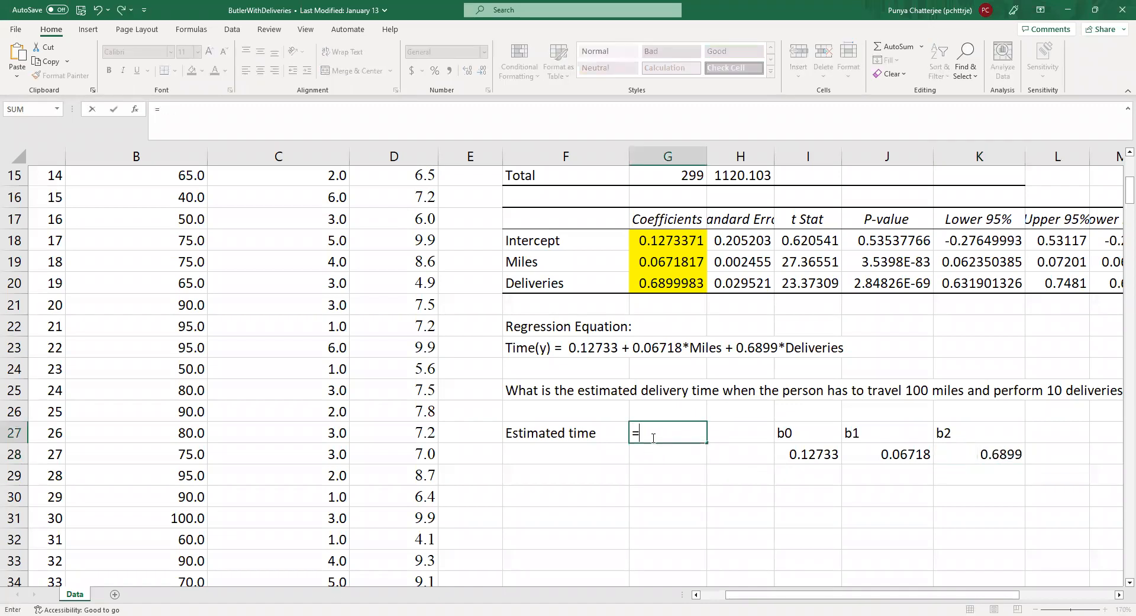
{"action": "left_click", "coordinate": [793, 453]}
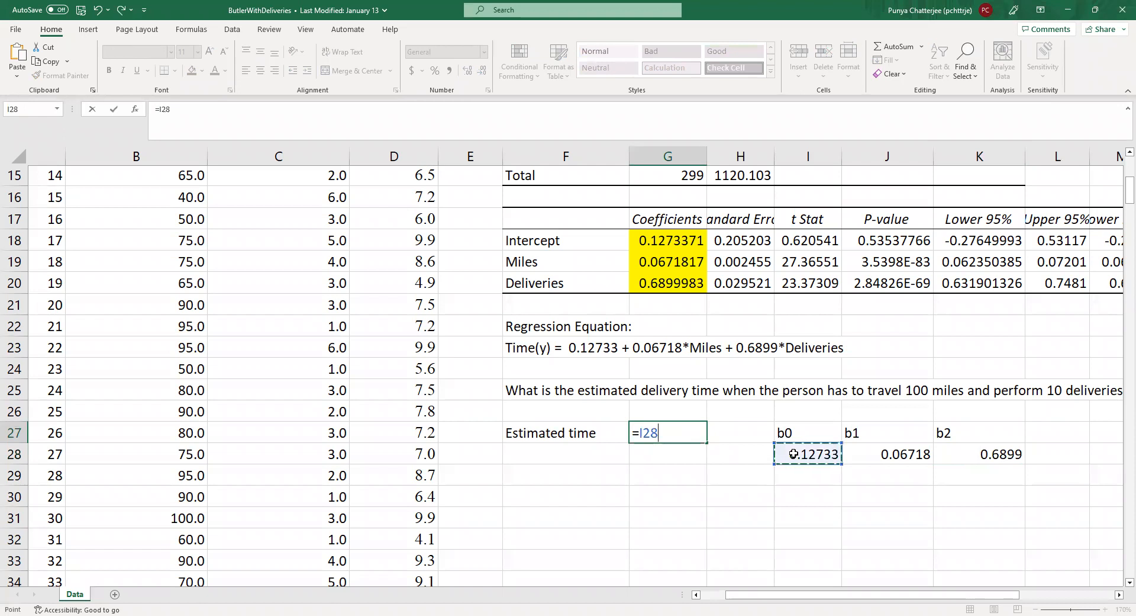
{"action": "type", "text": "+"}
{"action": "left_click", "coordinate": [924, 456]}
{"action": "type", "text": "*"}
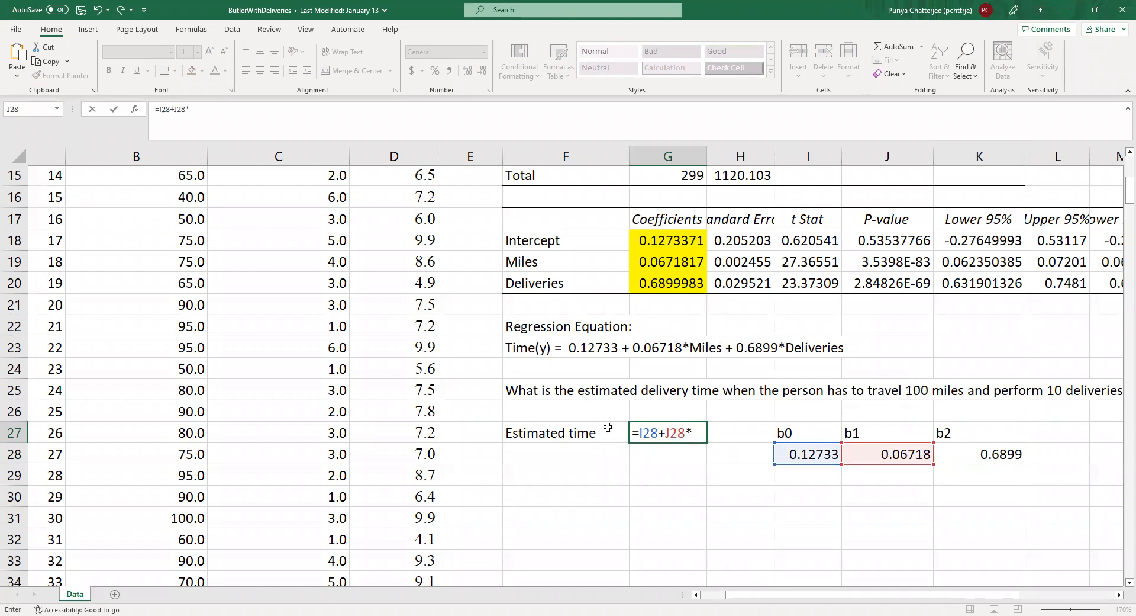
{"action": "type", "text": "100+"}
{"action": "left_click", "coordinate": [952, 460]}
{"action": "type", "text": "*"}
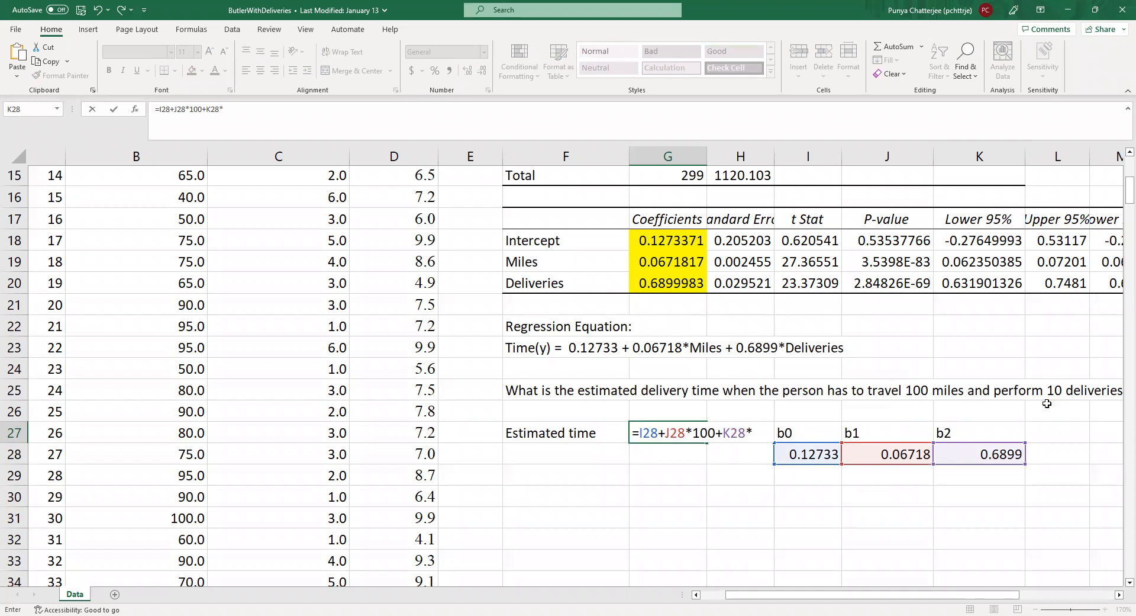
{"action": "type", "text": "10"}
{"action": "key", "text": "Return"}
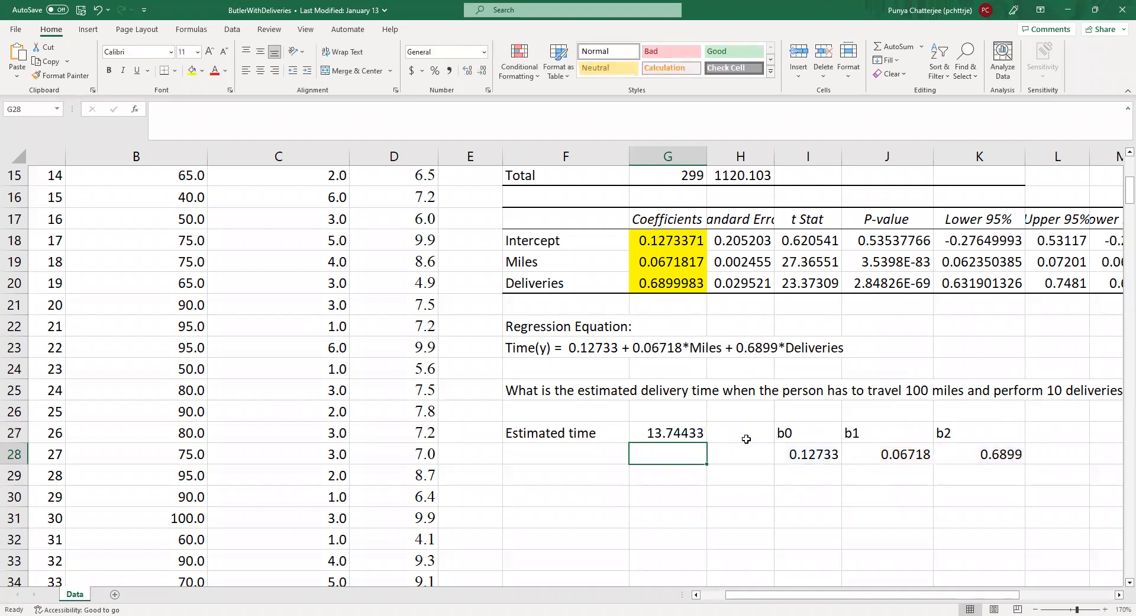
{"action": "left_click", "coordinate": [669, 434]}
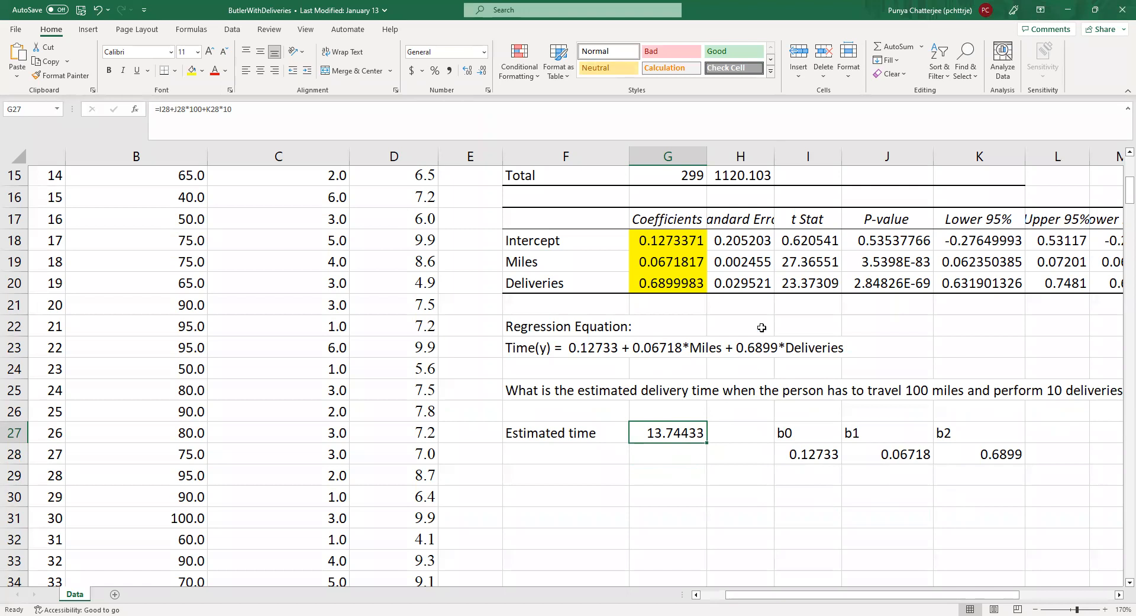
{"action": "scroll", "coordinate": [763, 340], "scroll_direction": "up", "scroll_amount": 5}
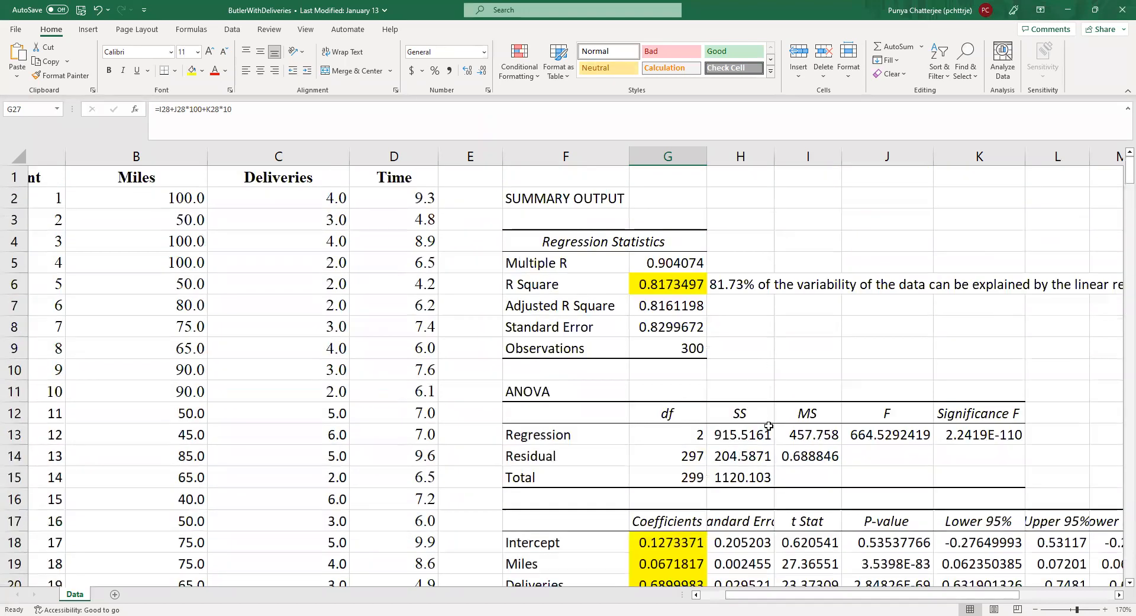
{"action": "scroll", "coordinate": [768, 426], "scroll_direction": "down", "scroll_amount": 2}
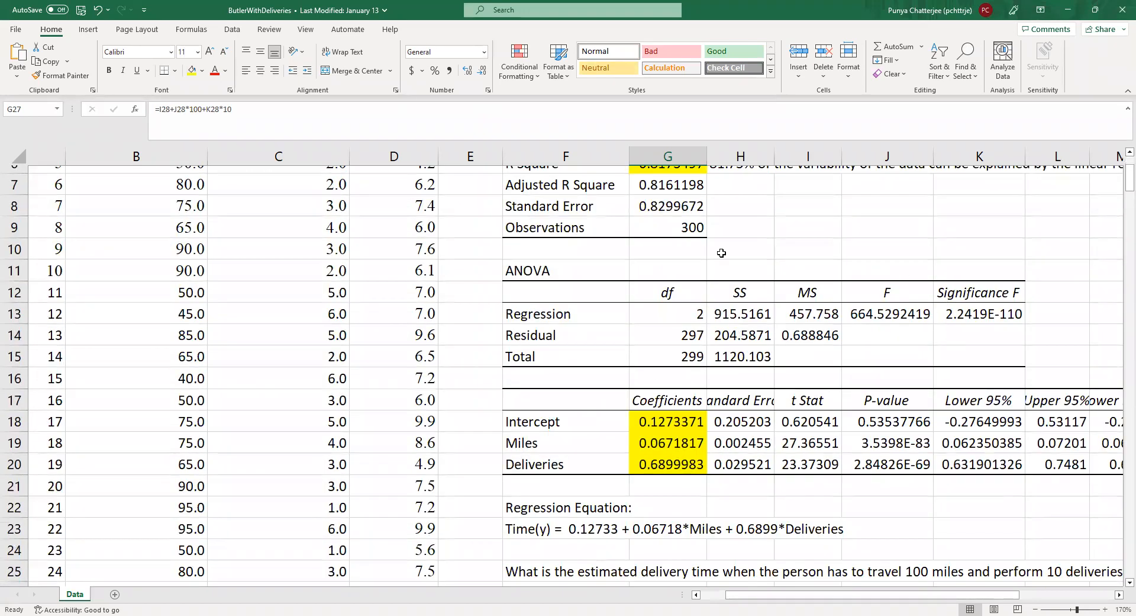